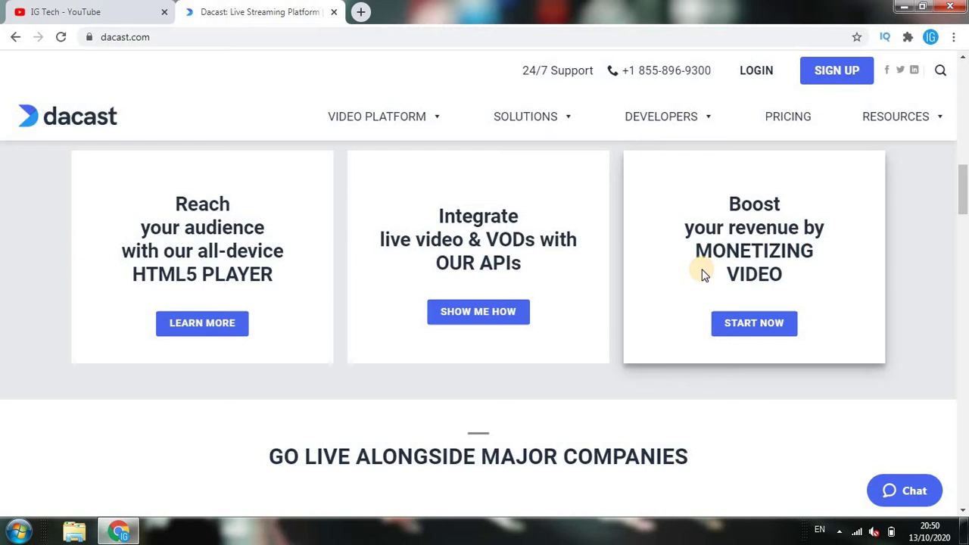
# Come back from the YouTube tab to the Dacast site and start the free-trial sign-up
pyautogui.click(65, 9)
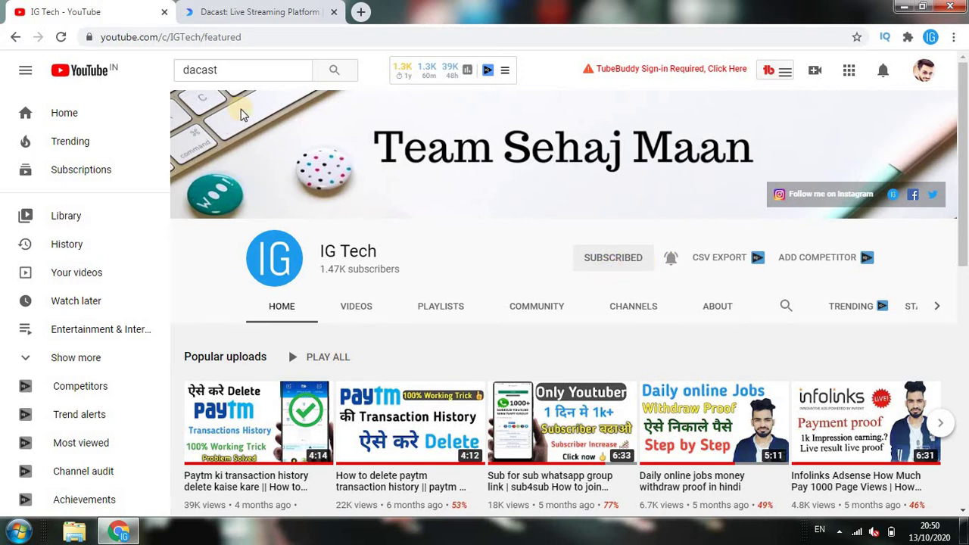
pyautogui.click(258, 6)
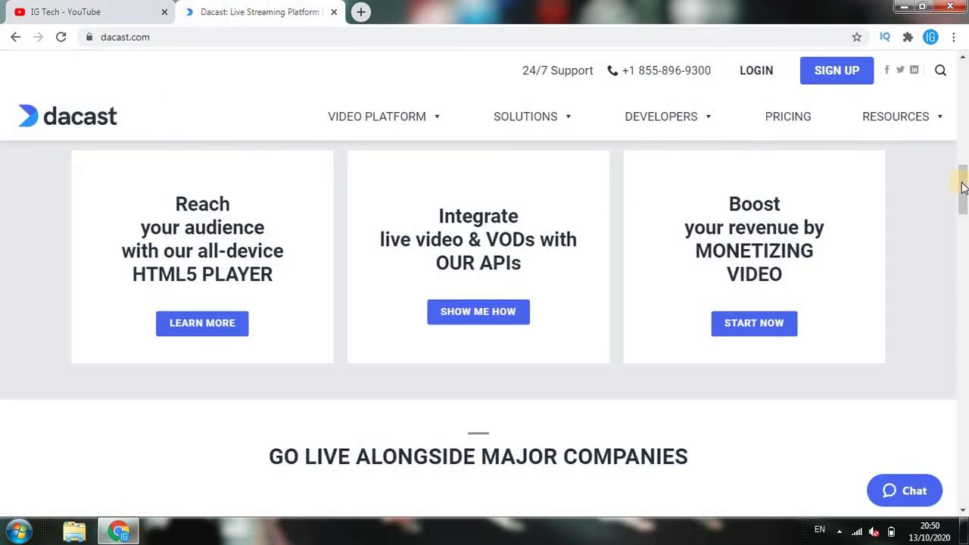
pyautogui.moveTo(962, 186); pyautogui.dragTo(963, 59)
pyautogui.click(832, 70)
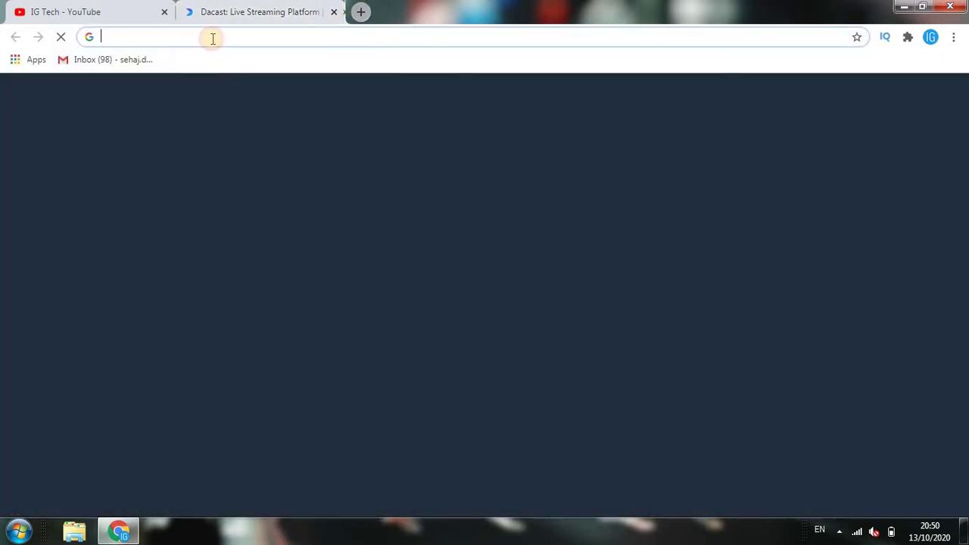
# Load the Gmail inbox in a new tab, then return to the sign-up form
pyautogui.click(114, 60)
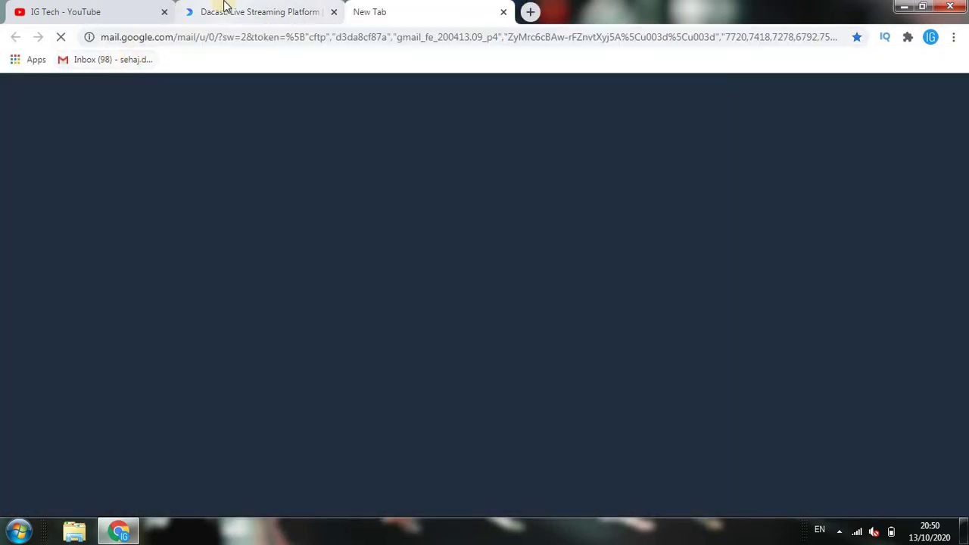
pyautogui.click(224, 6)
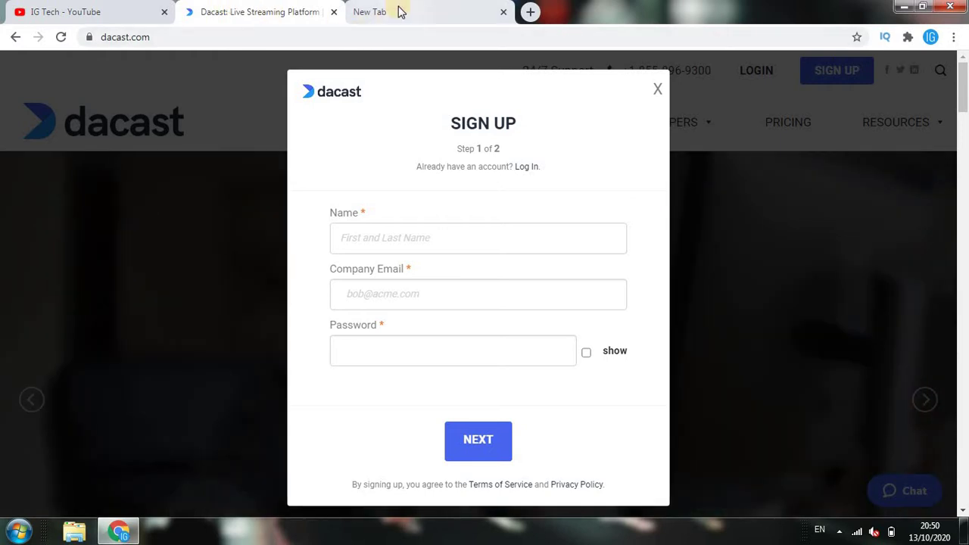
pyautogui.click(365, 10)
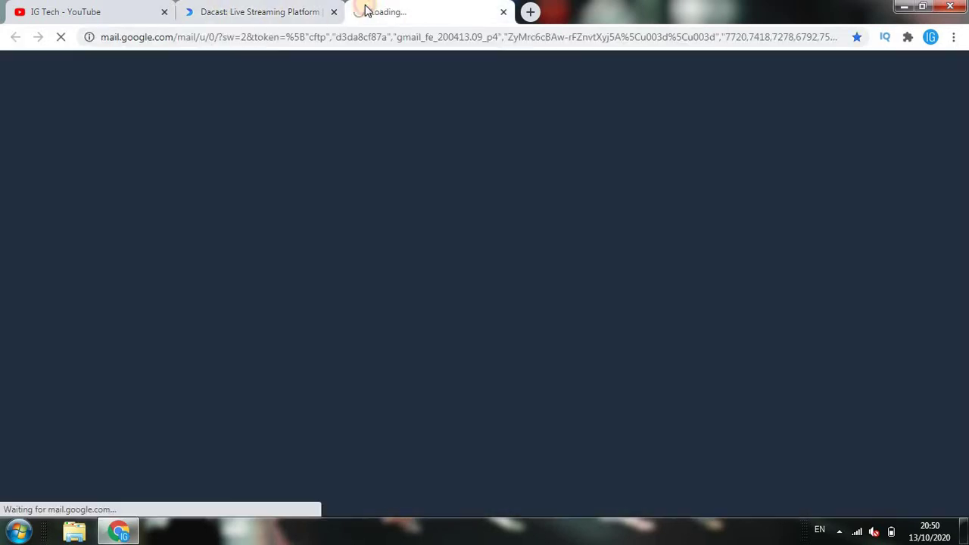
pyautogui.click(286, 7)
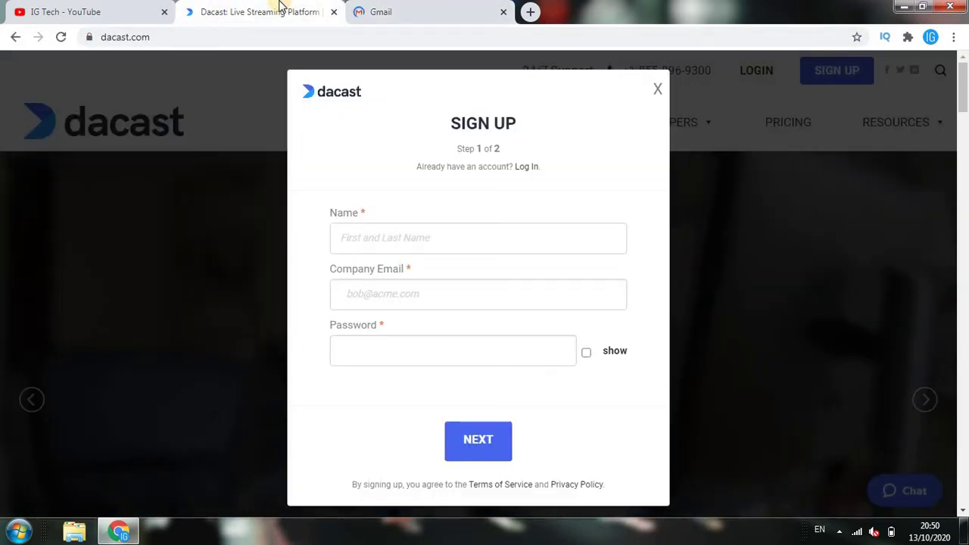
# Fill in the name, company email and password, and submit sign-up step 1
pyautogui.click(429, 236)
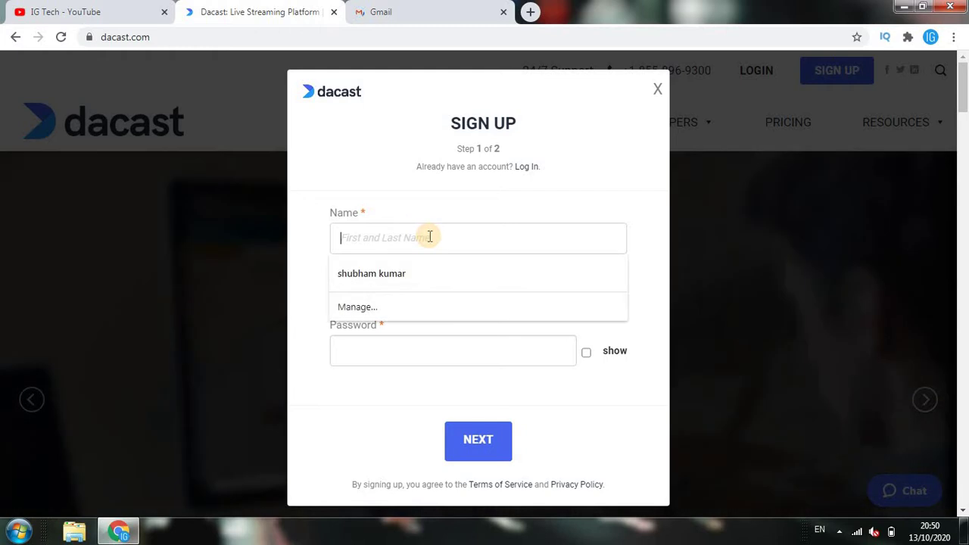
pyautogui.press('Down')
pyautogui.press('Return')
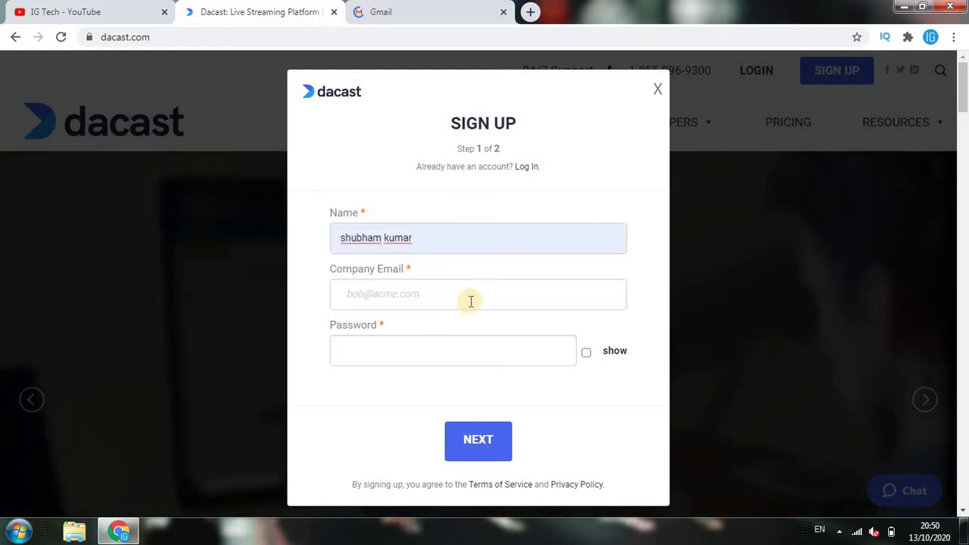
pyautogui.click(469, 296)
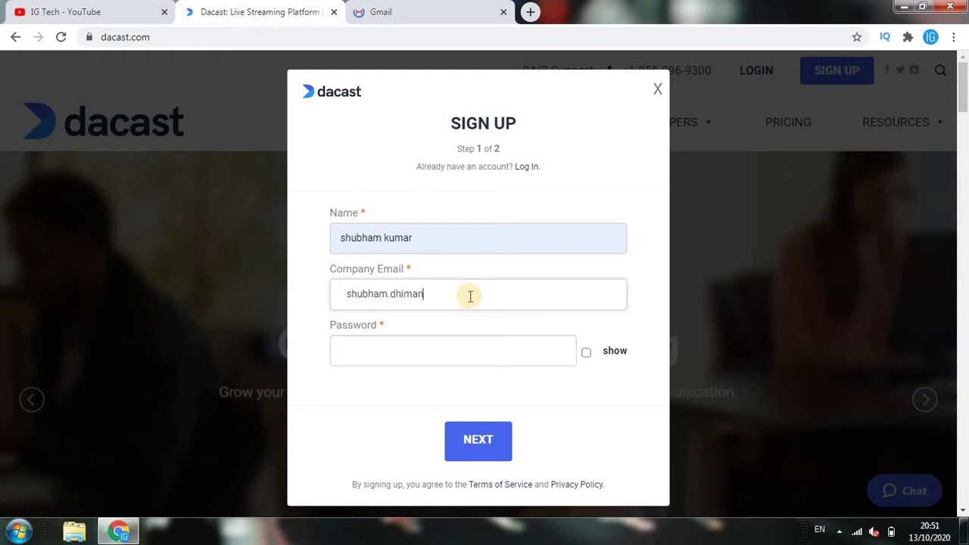
pyautogui.press('Tab')
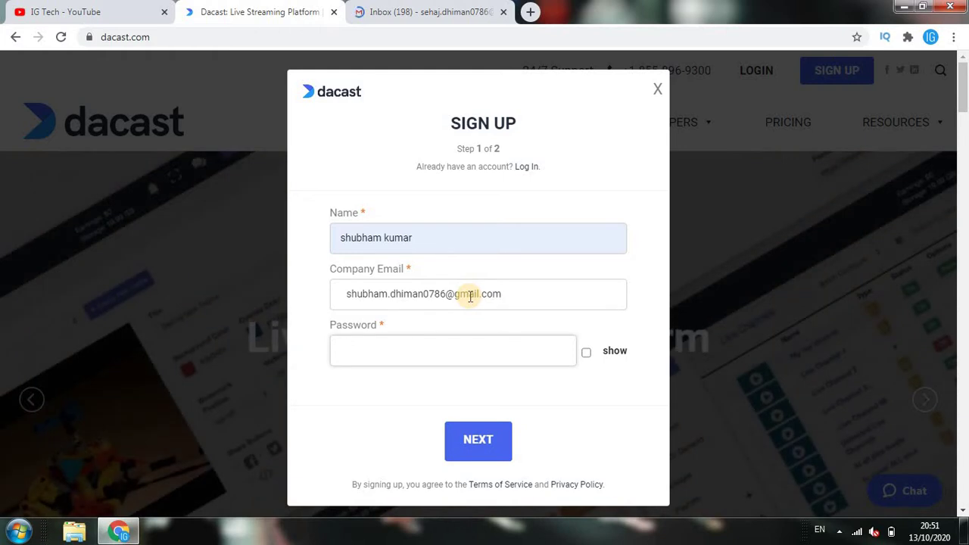
pyautogui.write('s')
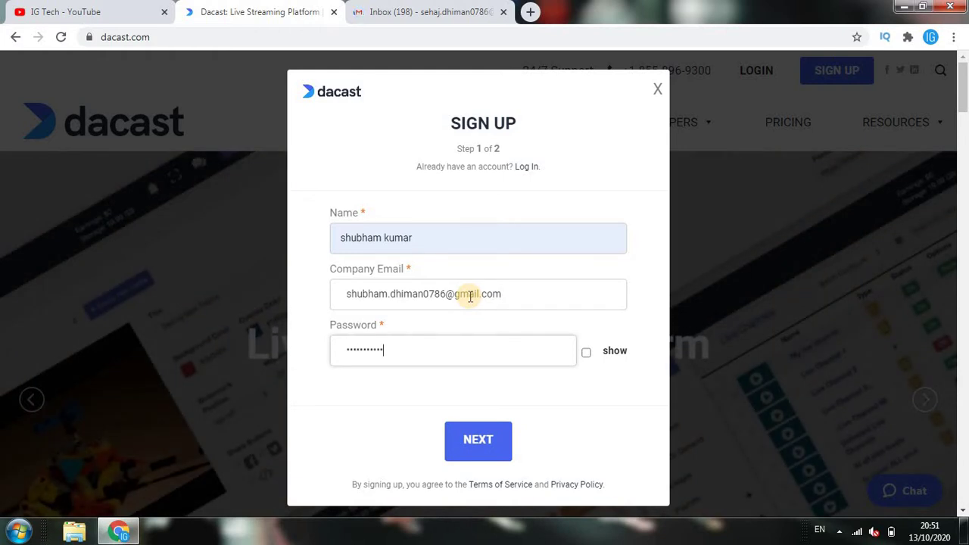
pyautogui.press('Return')
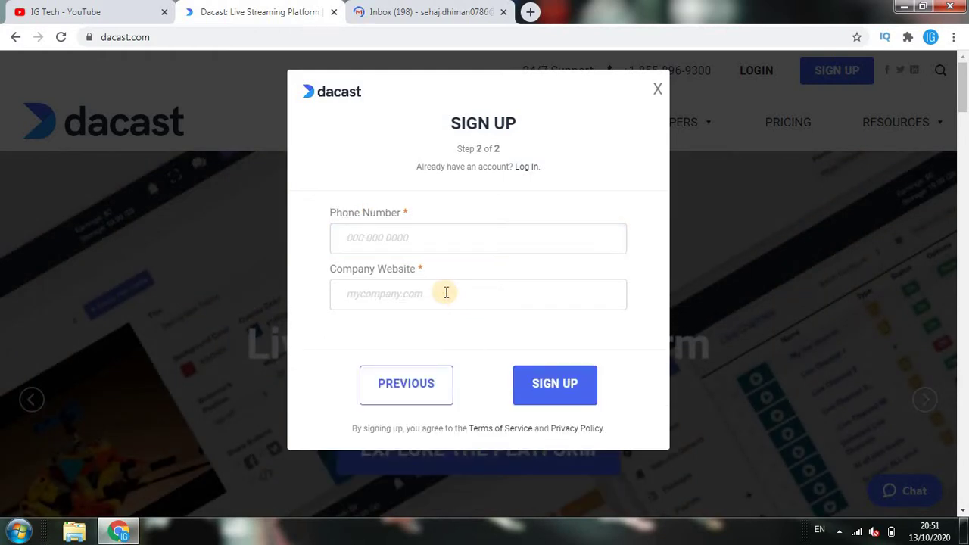
# Fill the company website on step 2, then abandon the sign-up by confirming YES
pyautogui.click(454, 249)
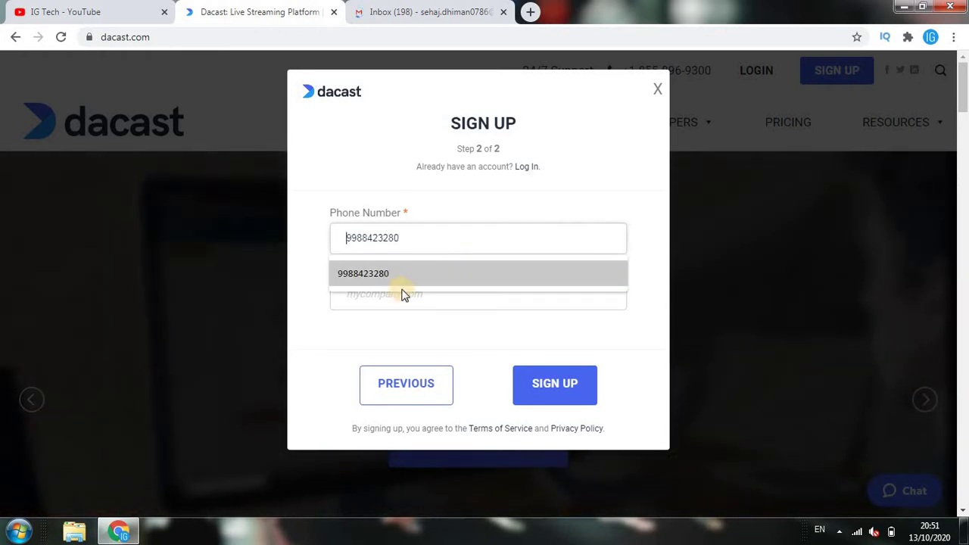
pyautogui.click(448, 303)
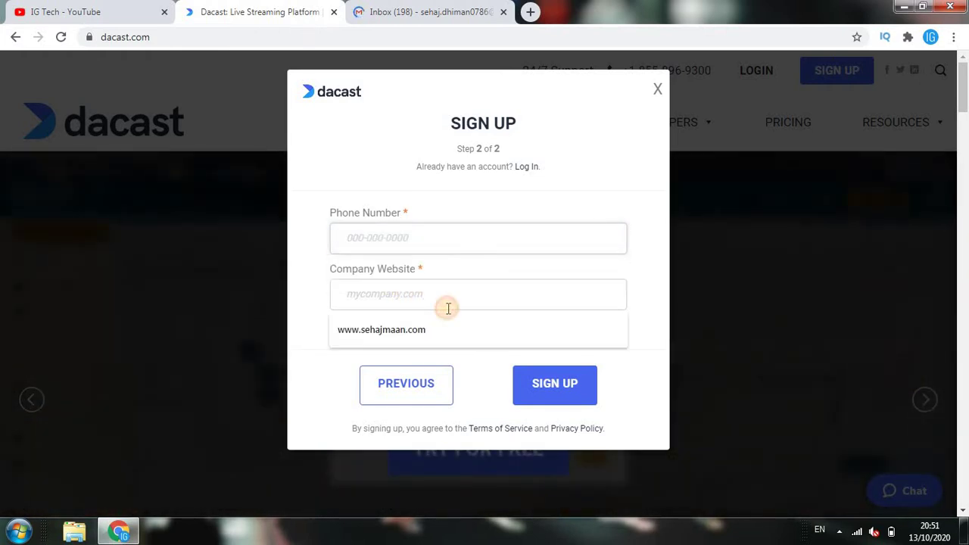
pyautogui.click(488, 333)
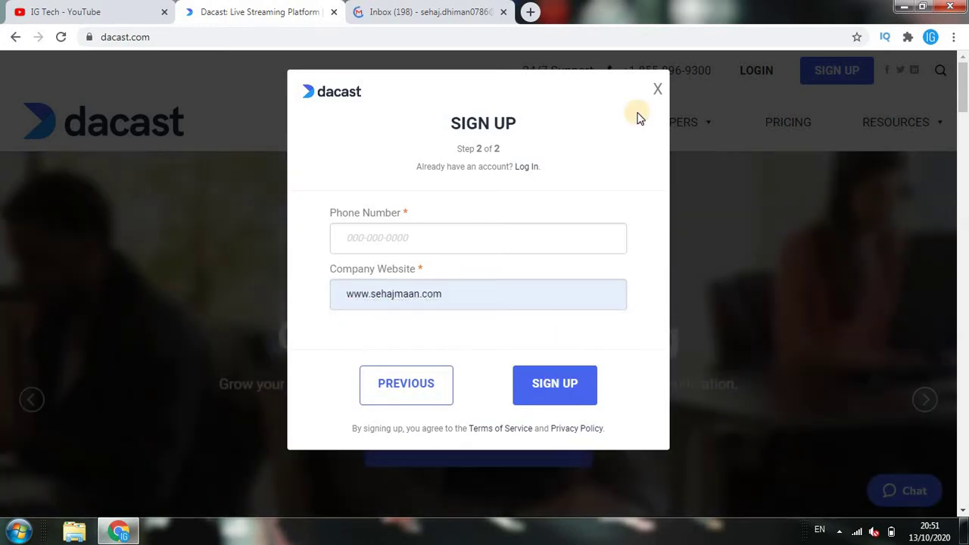
pyautogui.click(658, 91)
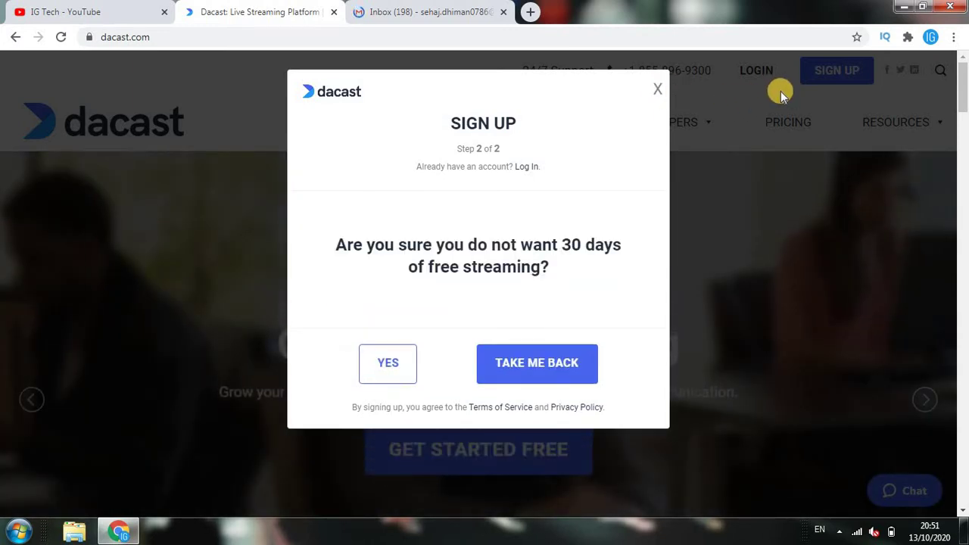
pyautogui.click(657, 92)
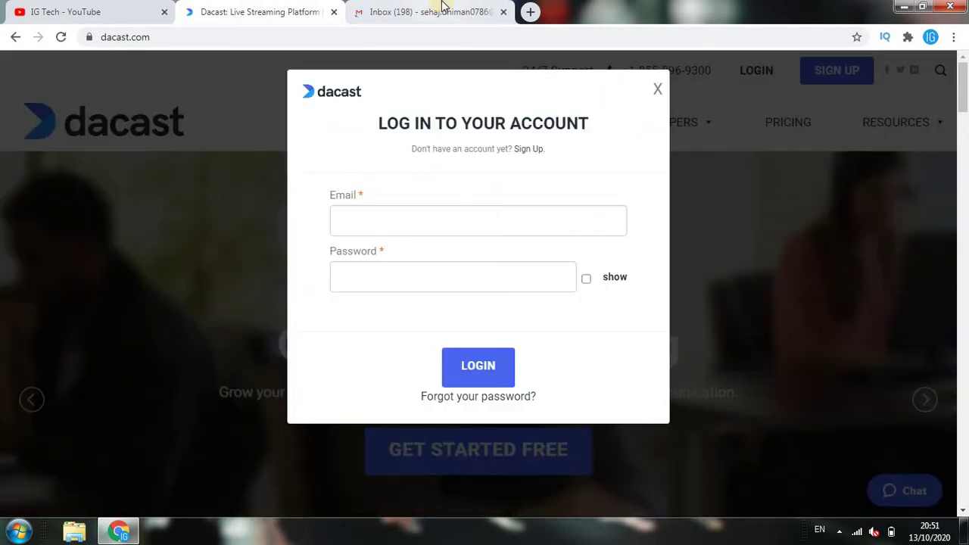
# Open the 'Activate your Dacast account' email from Gmail's Promotions category
pyautogui.click(443, 6)
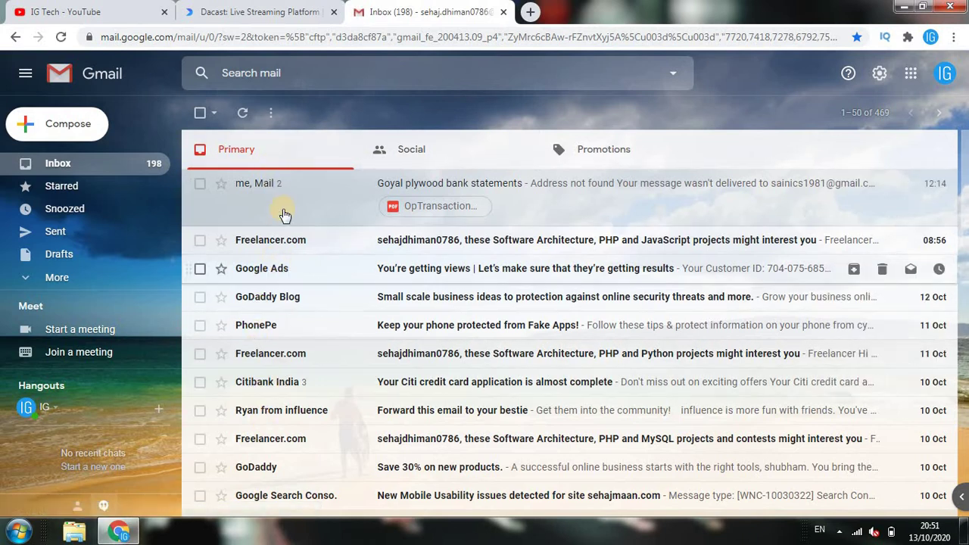
pyautogui.click(445, 149)
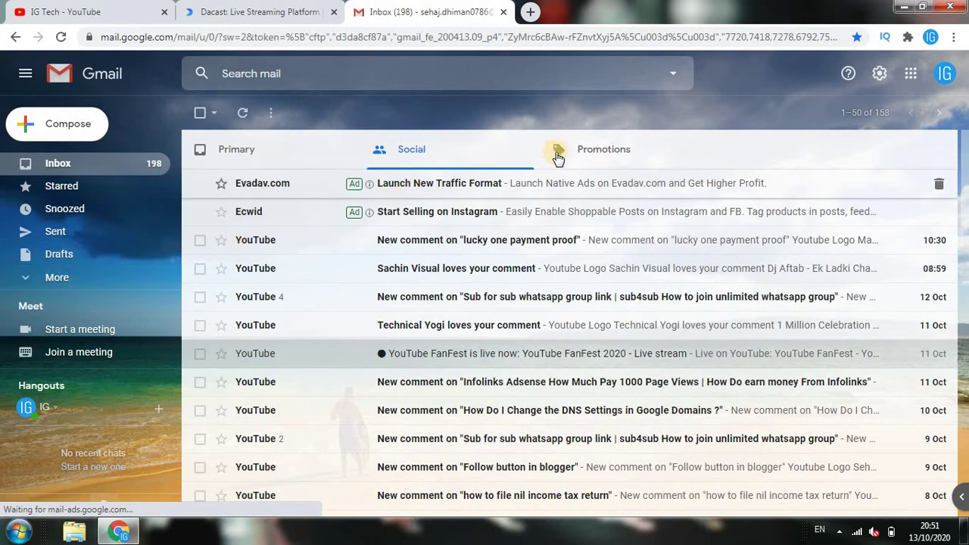
pyautogui.click(575, 157)
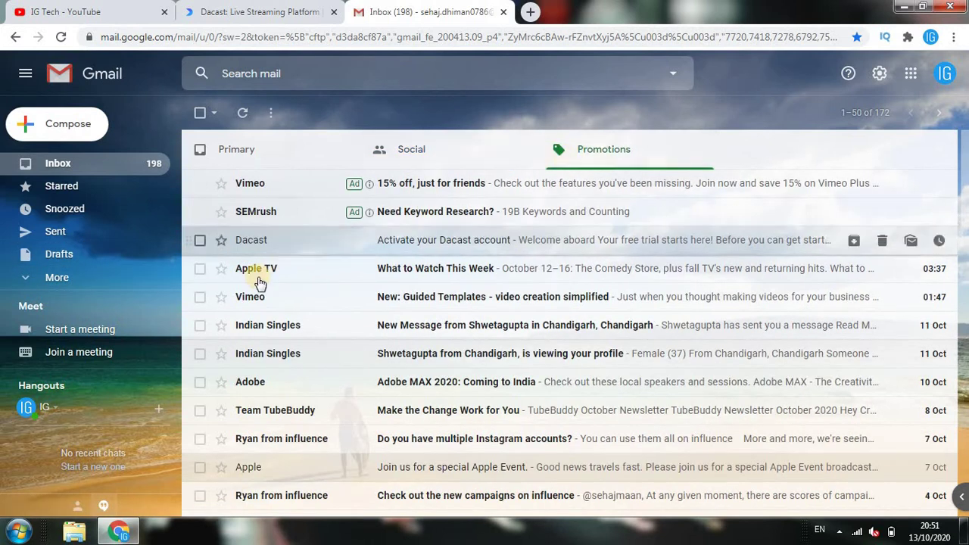
pyautogui.click(306, 243)
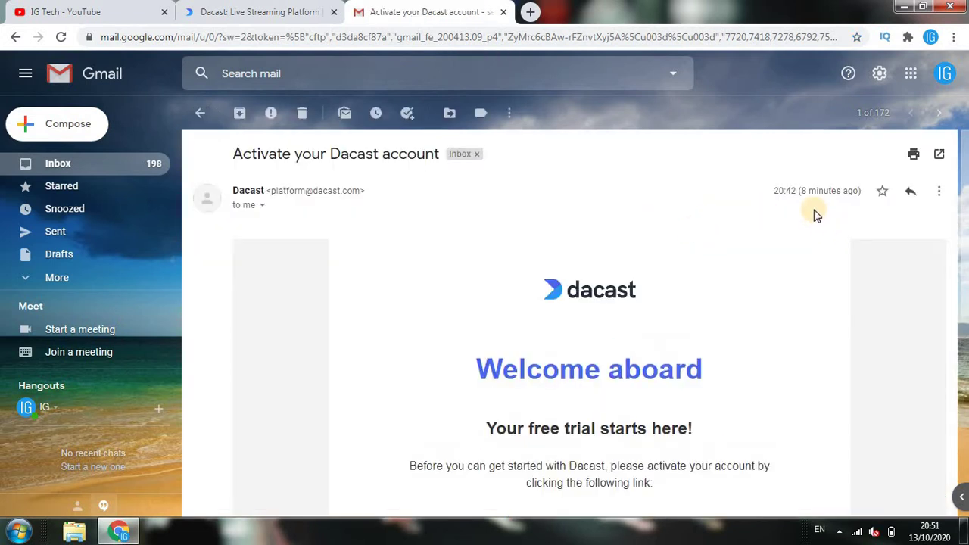
# Scroll through the email and follow its account activation link
pyautogui.scroll(-2, 465, 310)
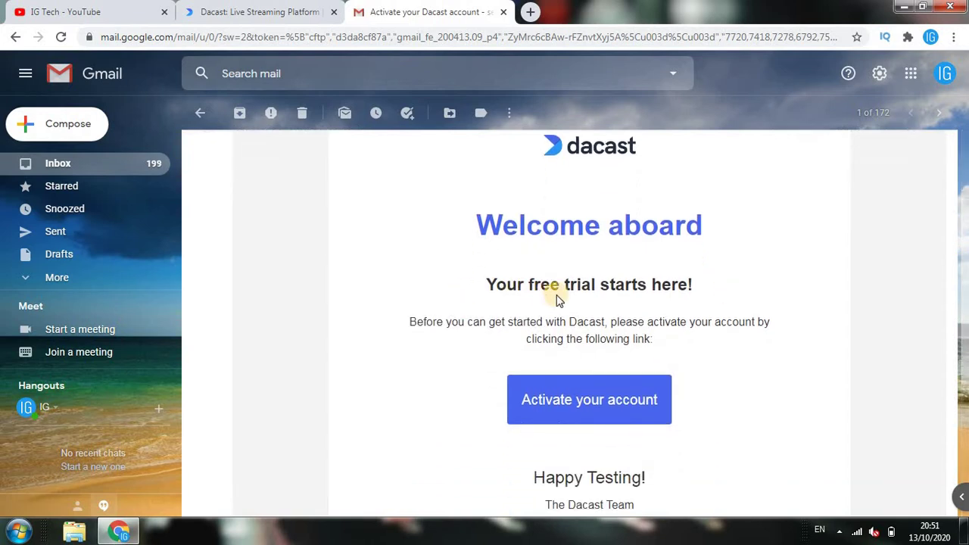
pyautogui.click(592, 401)
pyautogui.scroll(-1, 966, 274)
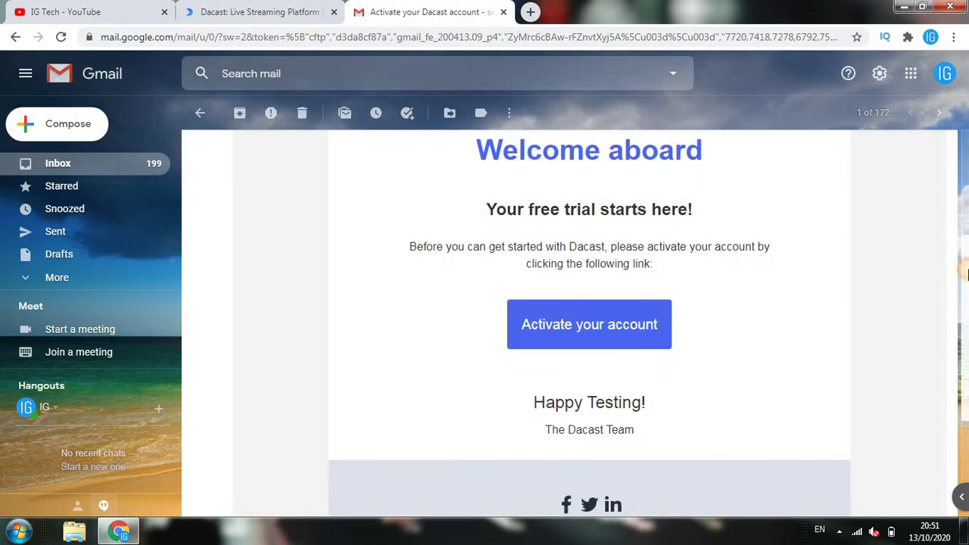
pyautogui.scroll(3, 965, 274)
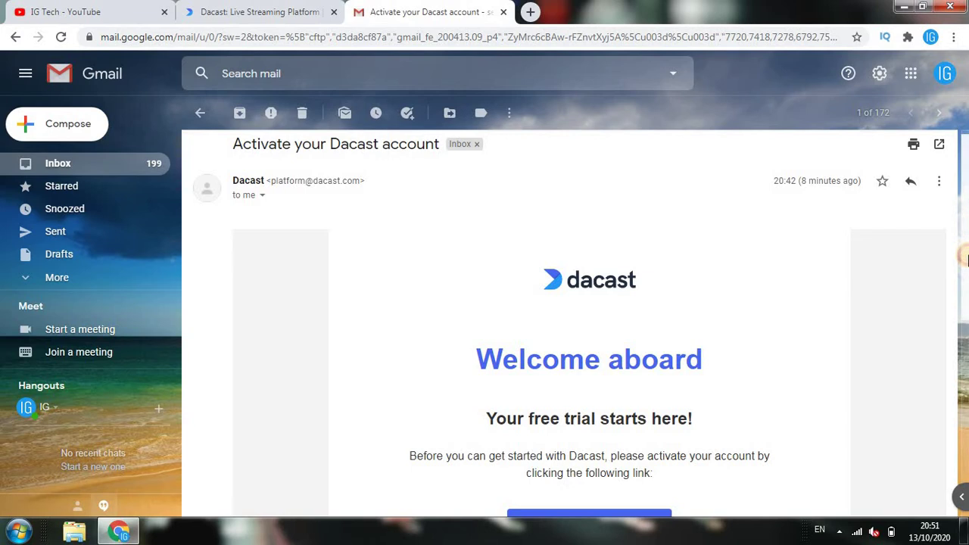
pyautogui.scroll(-1, 966, 259)
pyautogui.click(576, 433)
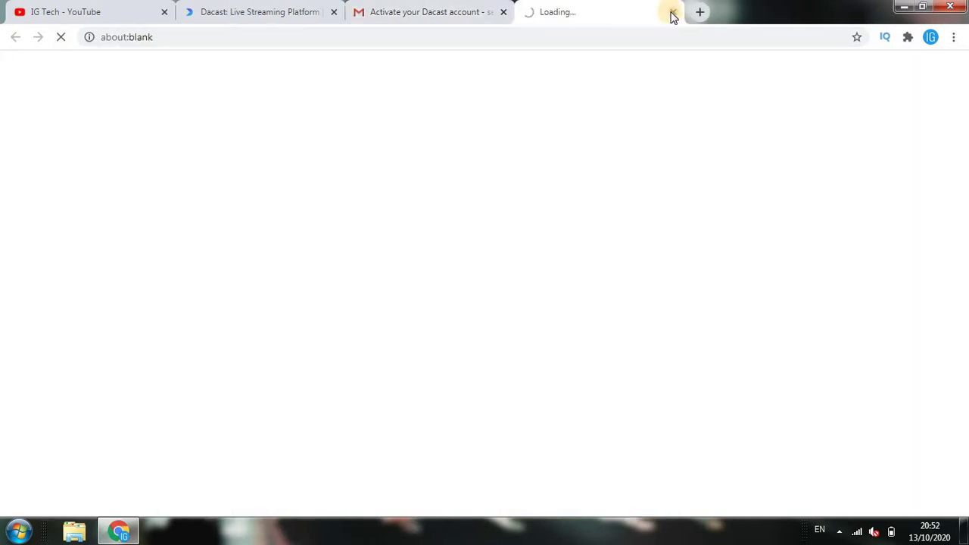
pyautogui.click(484, 7)
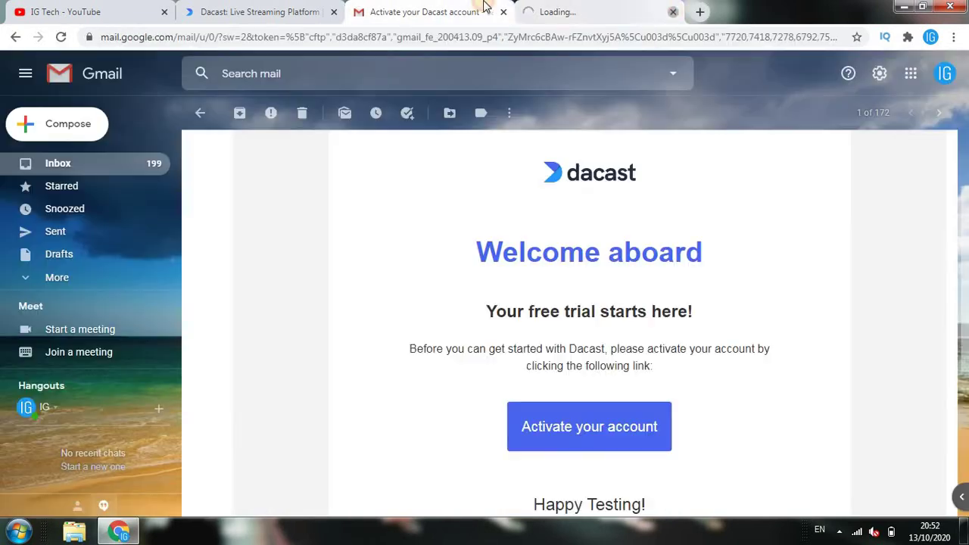
# Log in with the account email, removing a stray asterisk, and the password
pyautogui.click(320, 9)
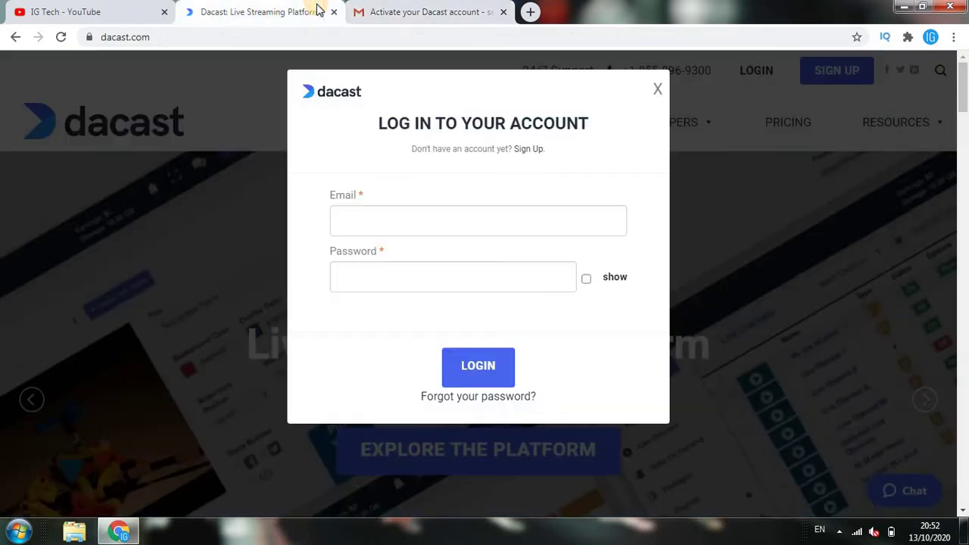
pyautogui.click(446, 215)
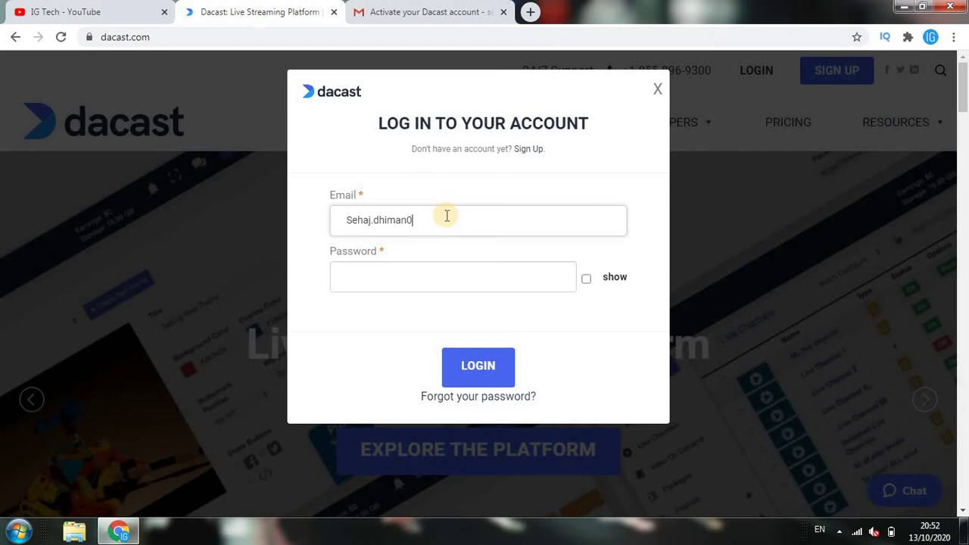
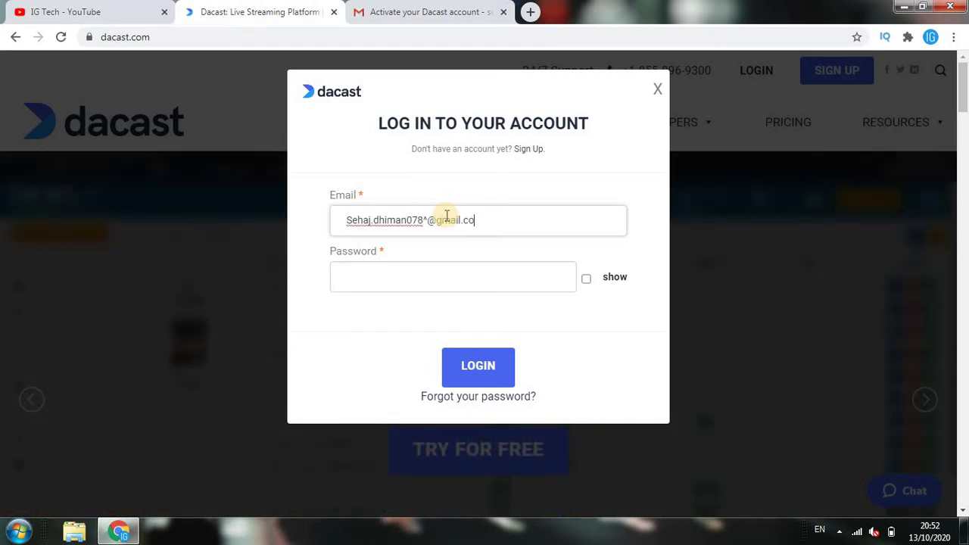
pyautogui.click(428, 219)
pyautogui.press('BackSpace')
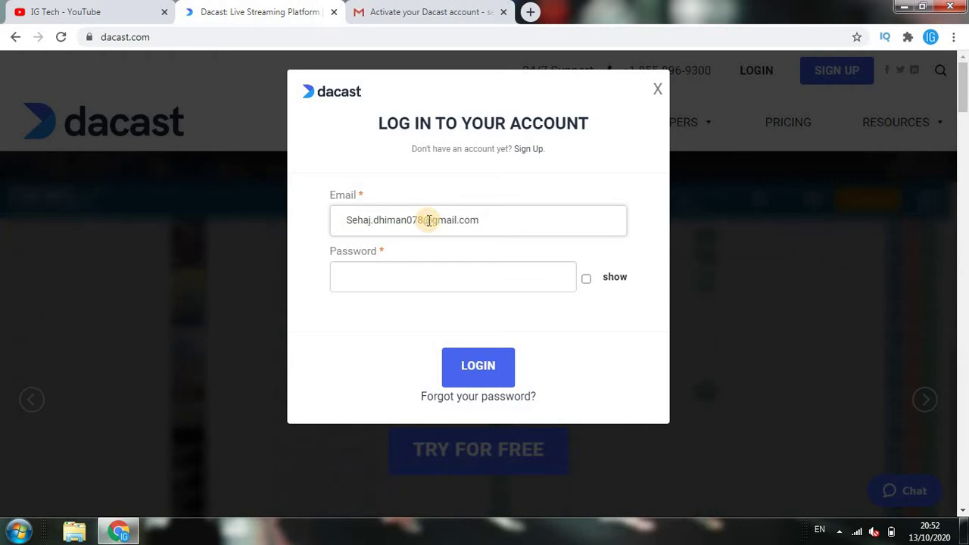
pyautogui.press('Tab')
pyautogui.write('••••••')
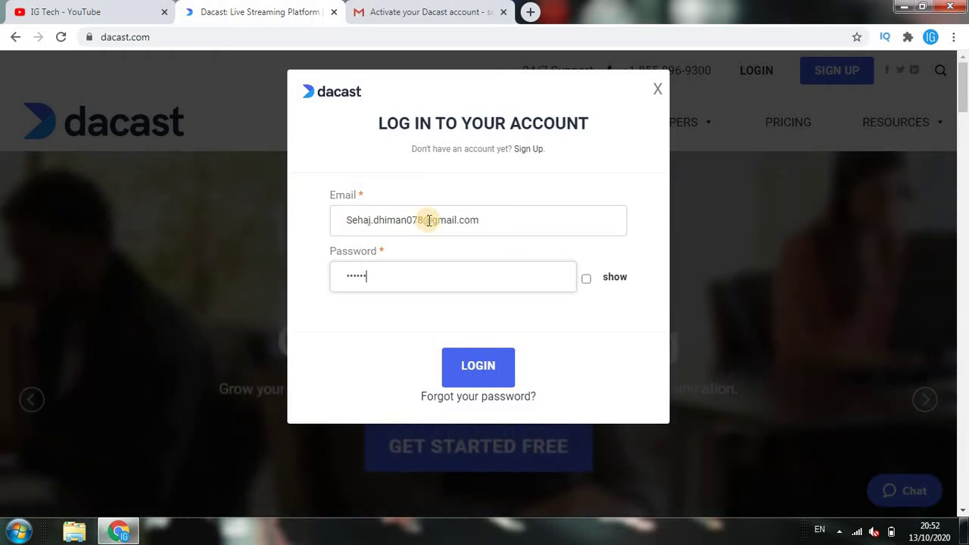
pyautogui.write('•••')
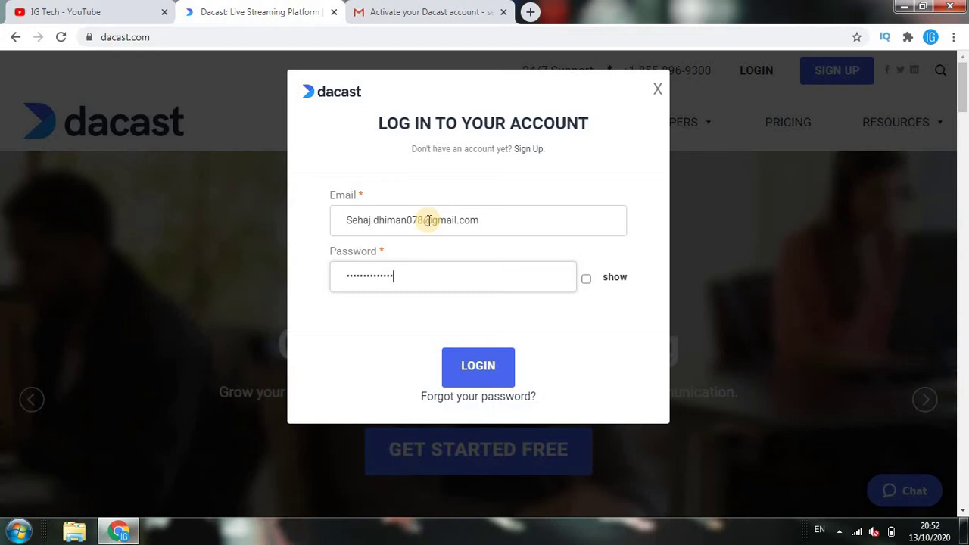
pyautogui.press('Return')
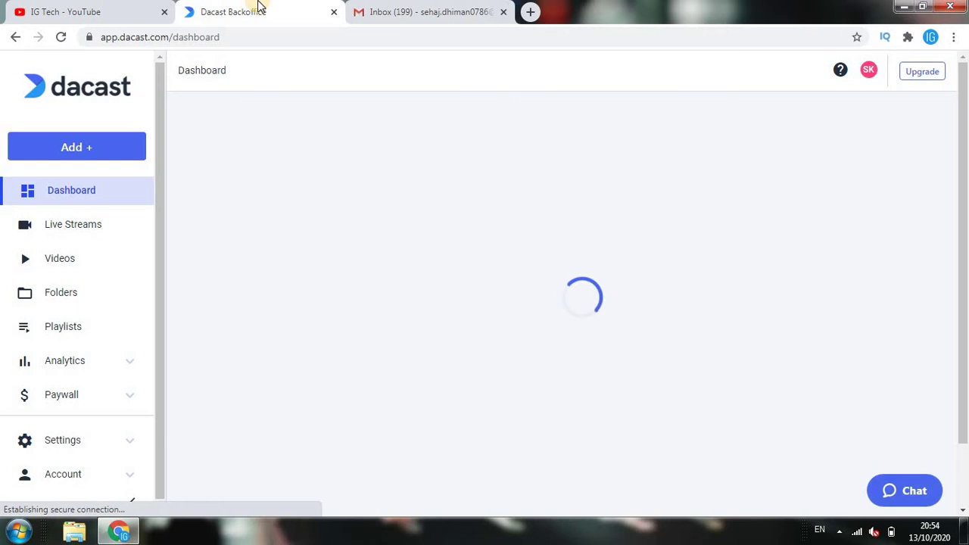
# Close the YouTube and Gmail tabs, keeping only the Dacast Backoffice tab
pyautogui.click(113, 7)
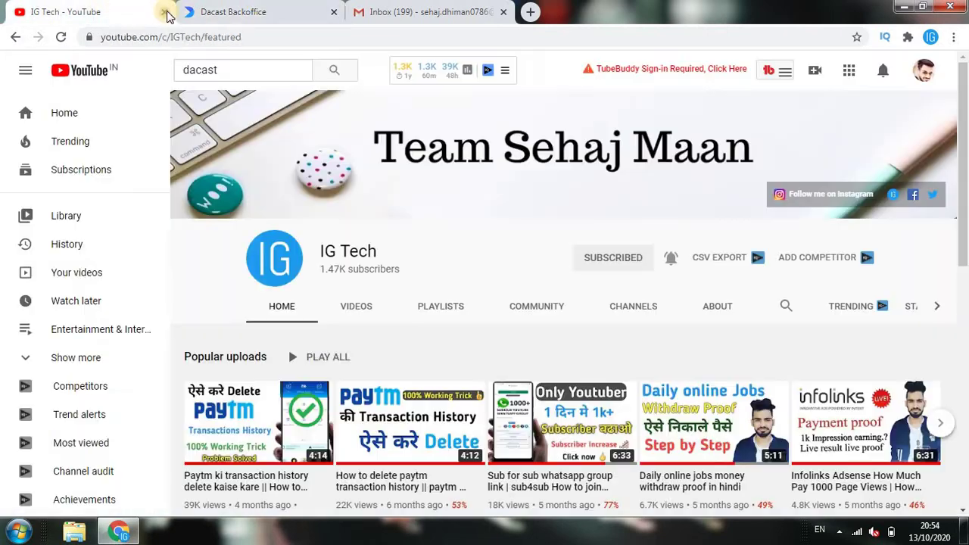
pyautogui.click(340, 6)
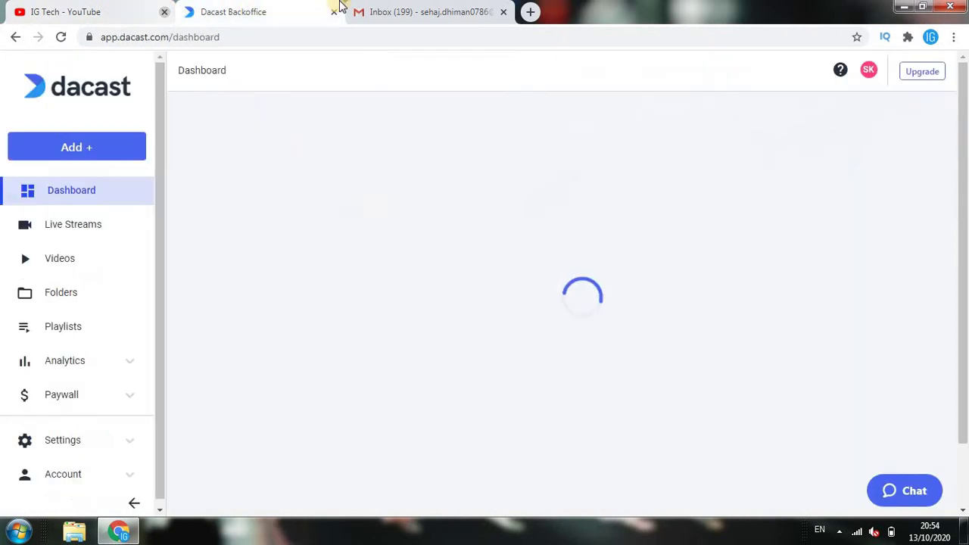
pyautogui.click(164, 12)
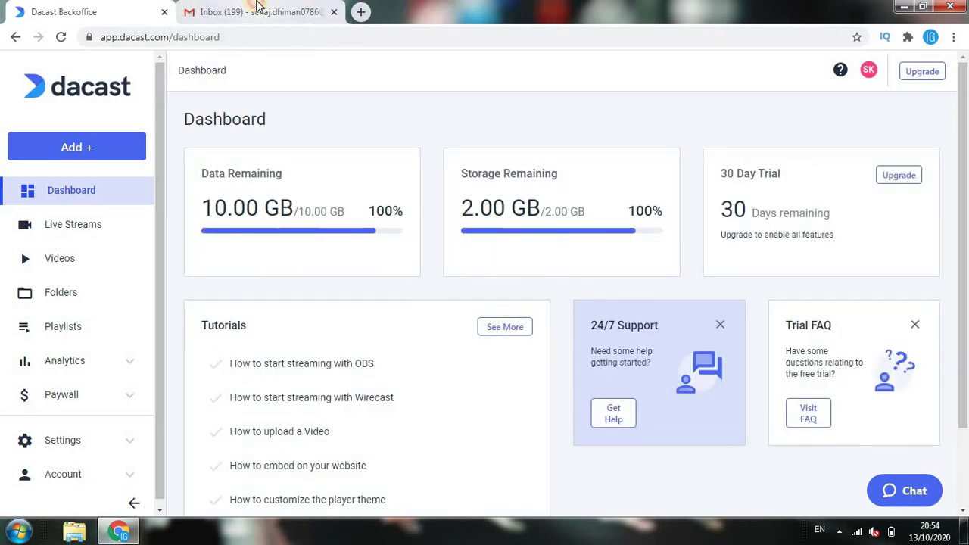
pyautogui.click(286, 6)
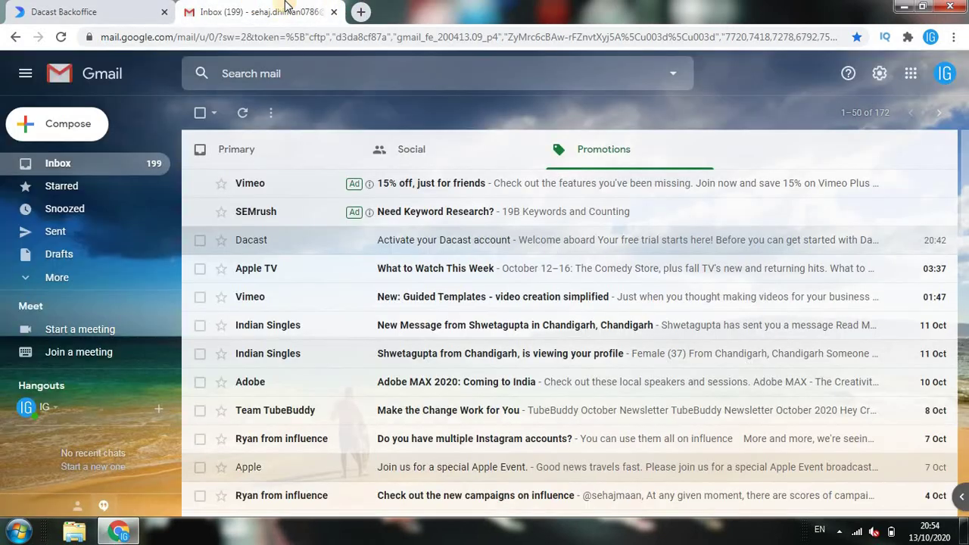
pyautogui.click(334, 12)
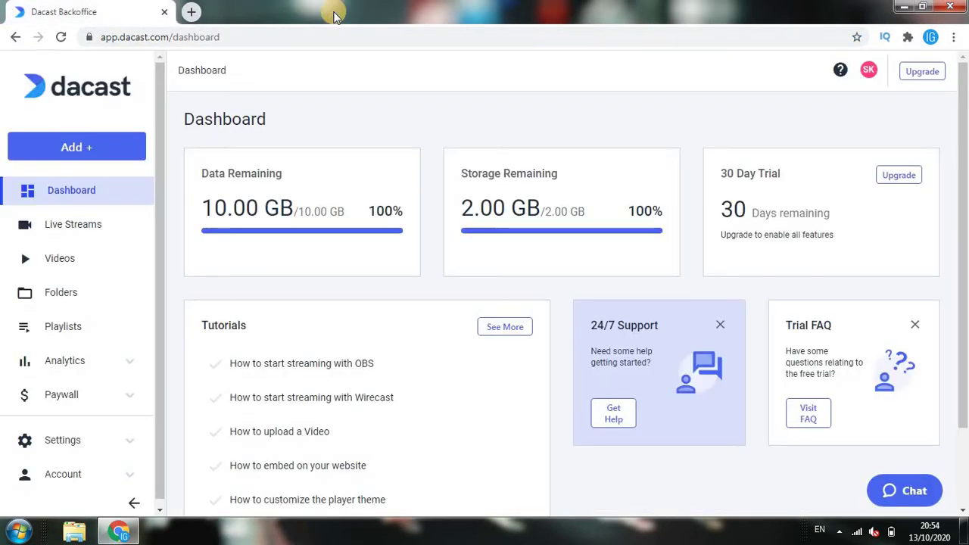
# Scroll through the Dashboard showing 10.00 GB data, 2.00 GB storage and 30 trial days
pyautogui.click(402, 73)
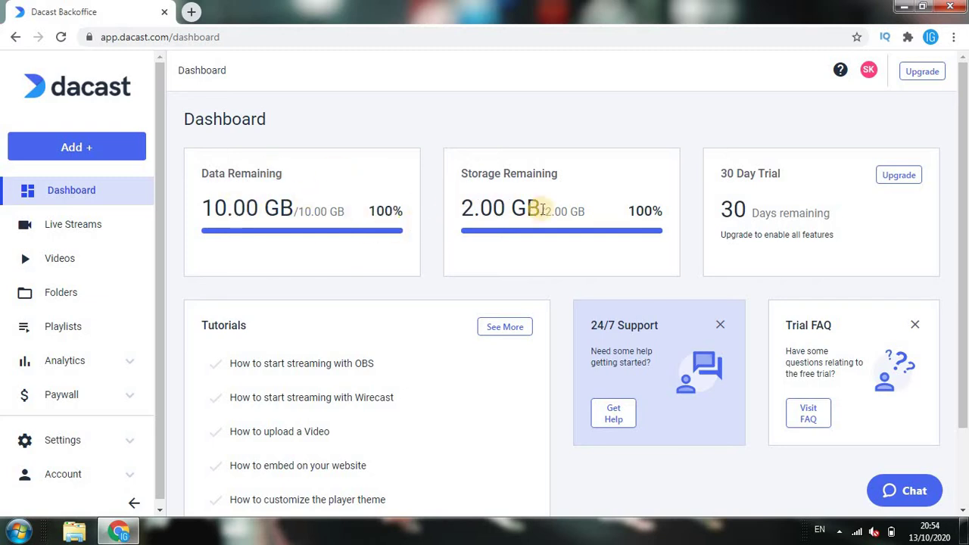
pyautogui.click(964, 128)
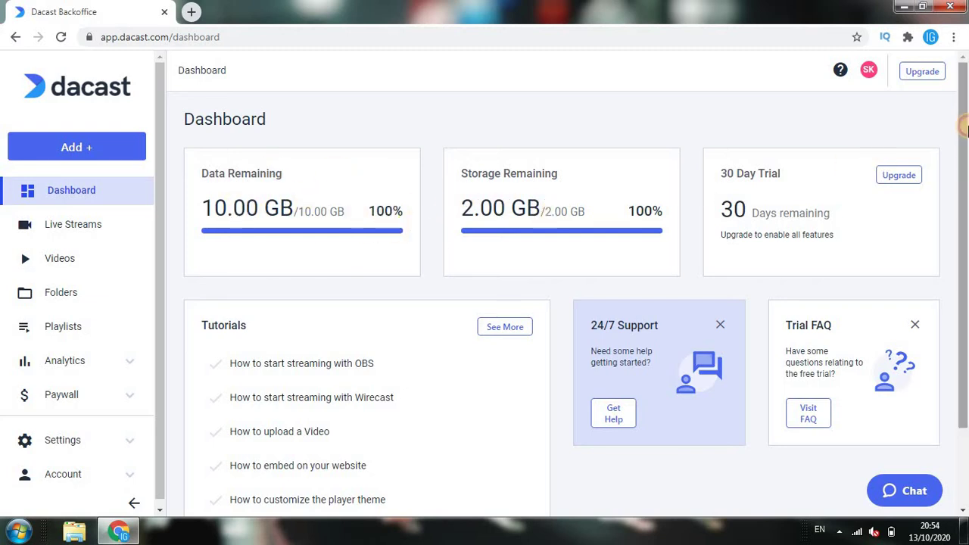
pyautogui.click(901, 176)
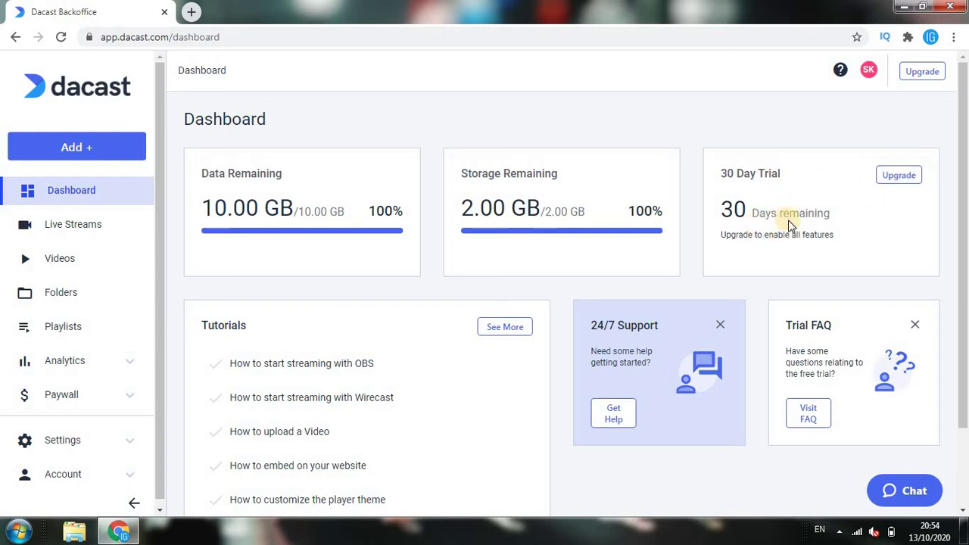
pyautogui.click(967, 182)
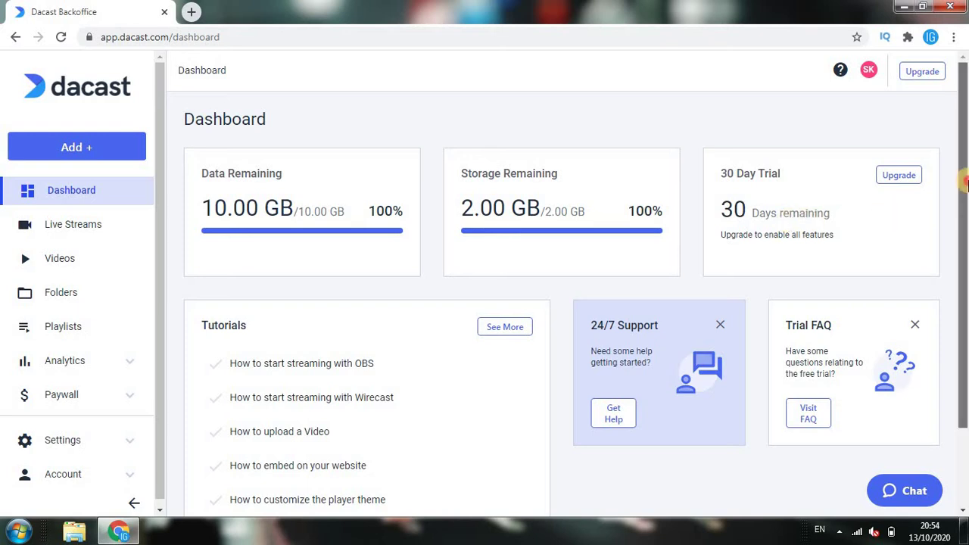
pyautogui.moveTo(966, 181); pyautogui.dragTo(966, 227)
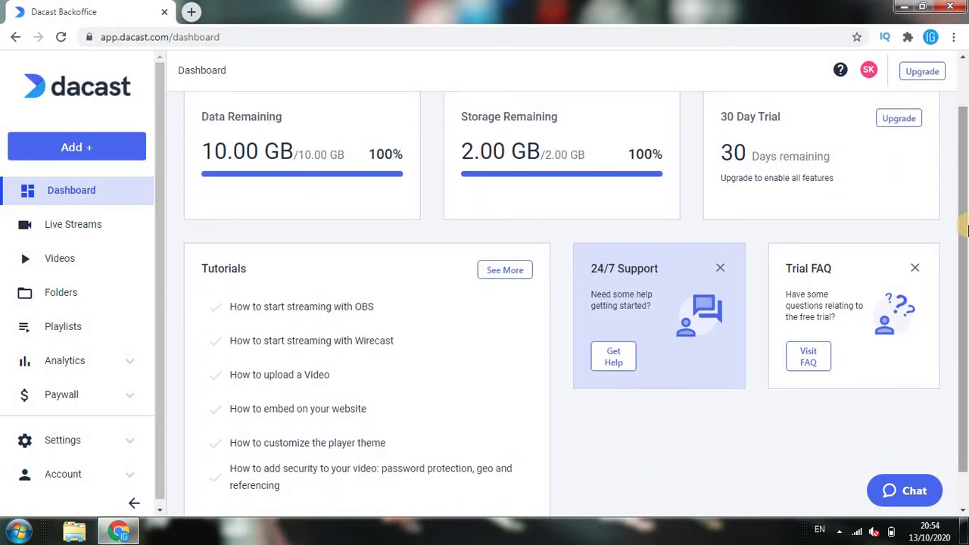
pyautogui.moveTo(967, 230); pyautogui.dragTo(966, 236)
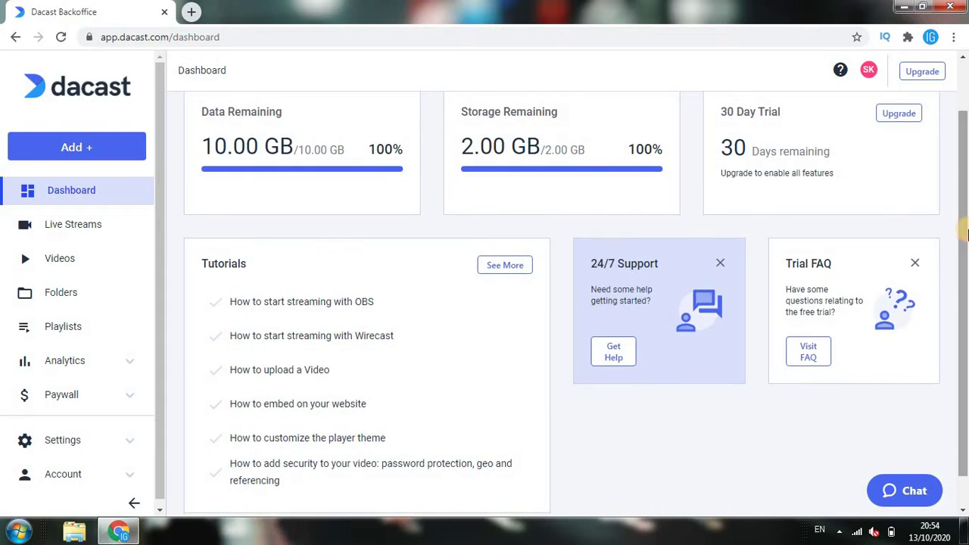
pyautogui.click(614, 350)
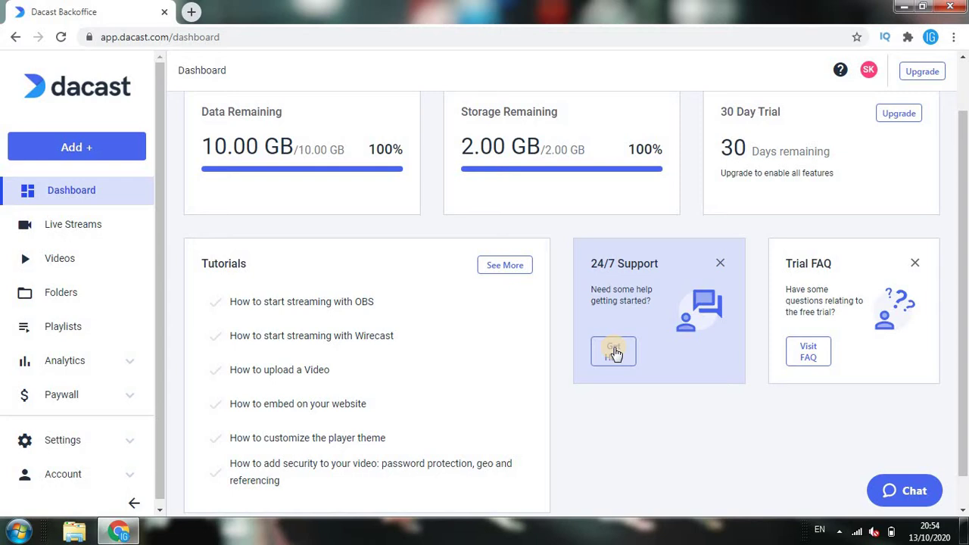
pyautogui.moveTo(964, 227); pyautogui.dragTo(963, 190)
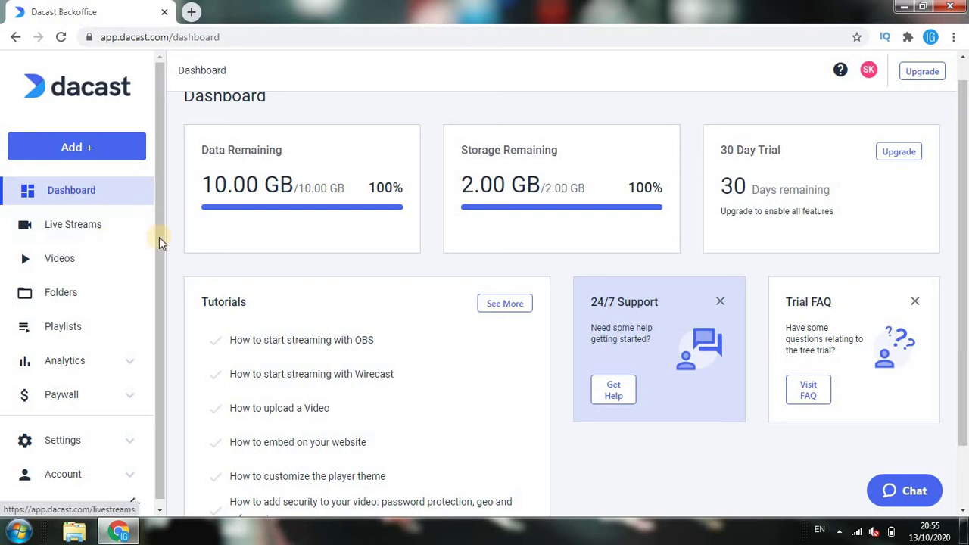
pyautogui.moveTo(964, 235); pyautogui.dragTo(963, 364)
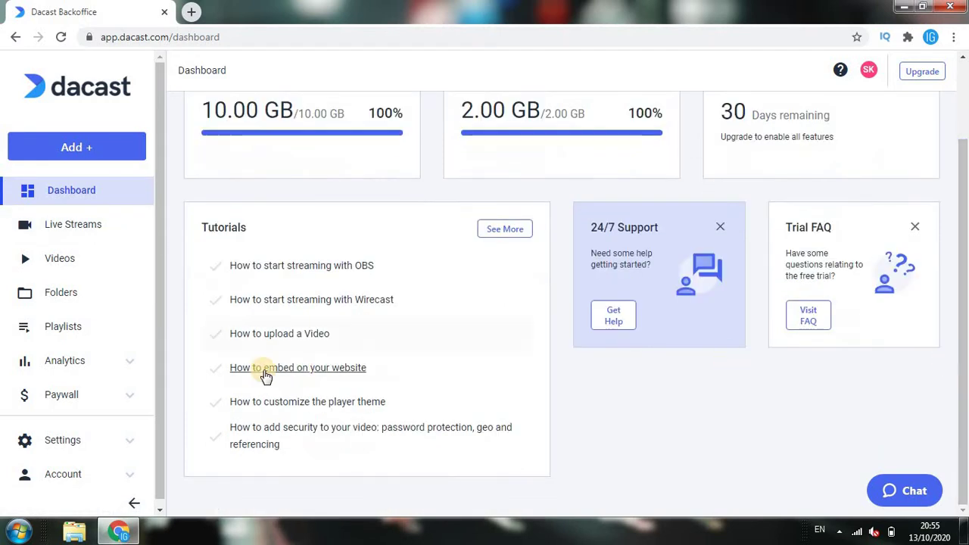
pyautogui.click(69, 403)
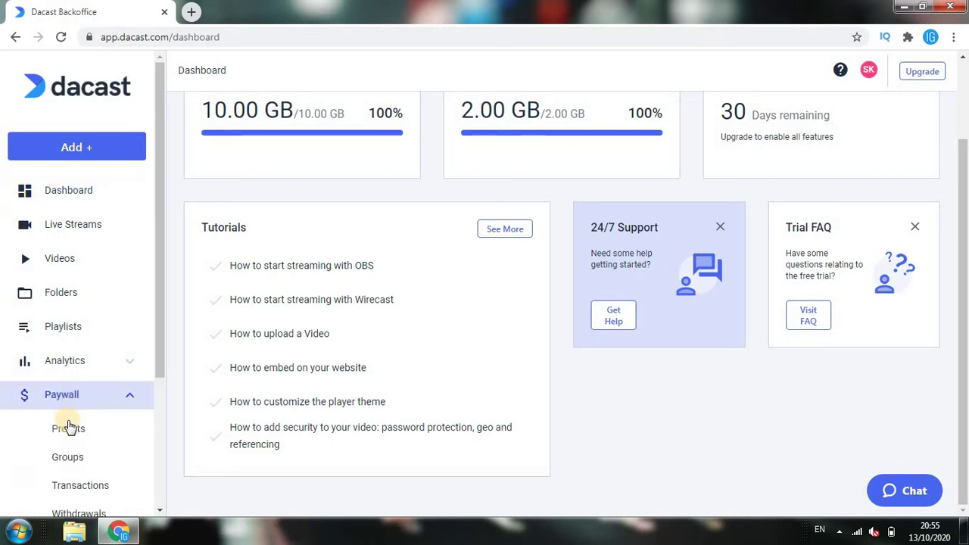
pyautogui.click(68, 428)
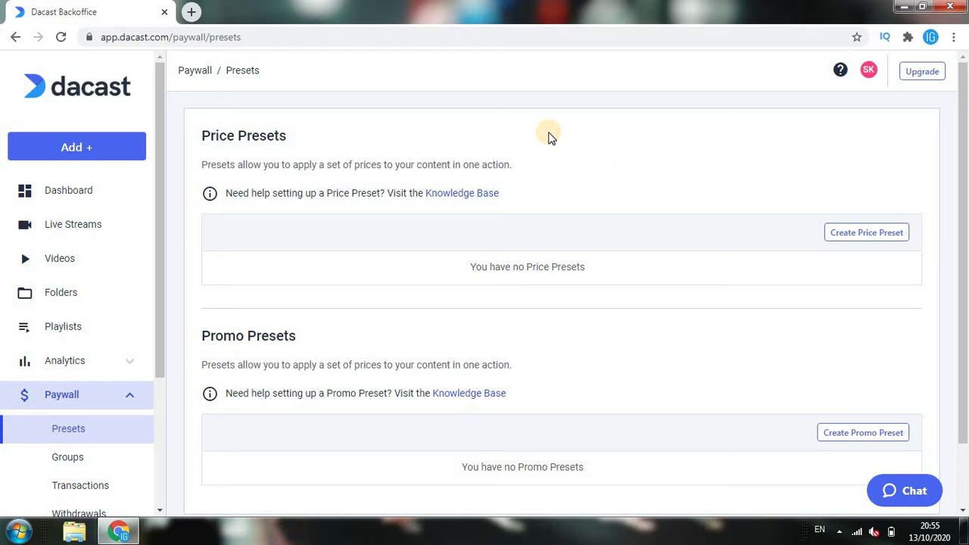
pyautogui.click(522, 89)
pyautogui.click(869, 233)
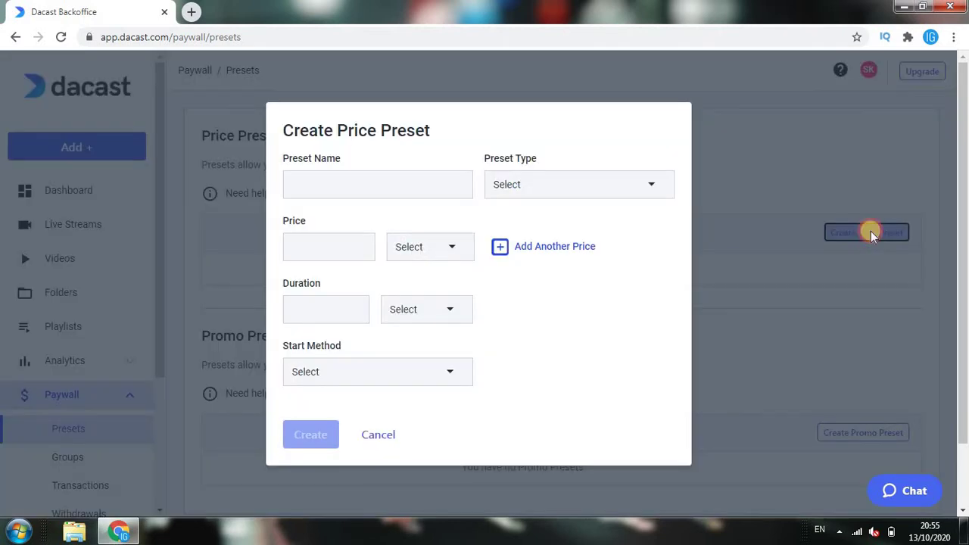
pyautogui.click(429, 256)
pyautogui.click(378, 446)
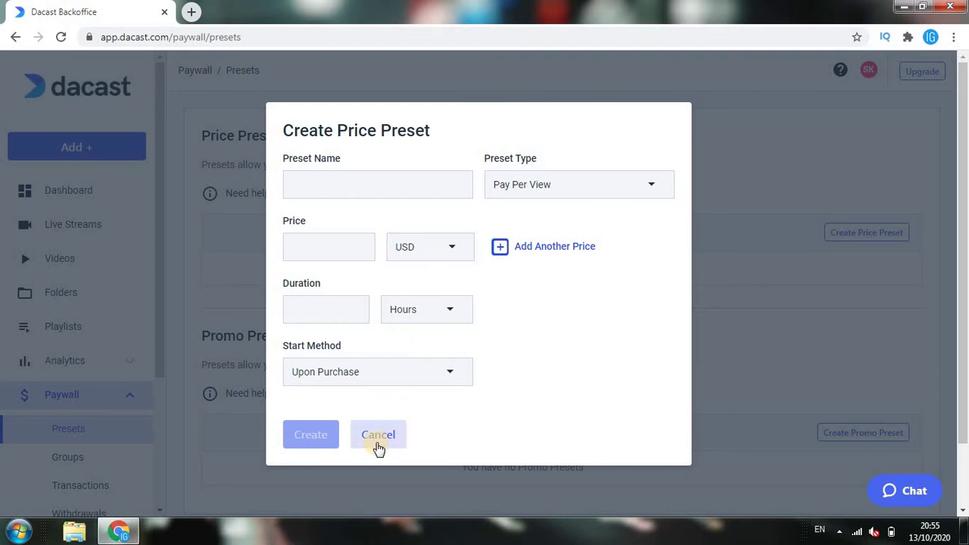
pyautogui.click(378, 447)
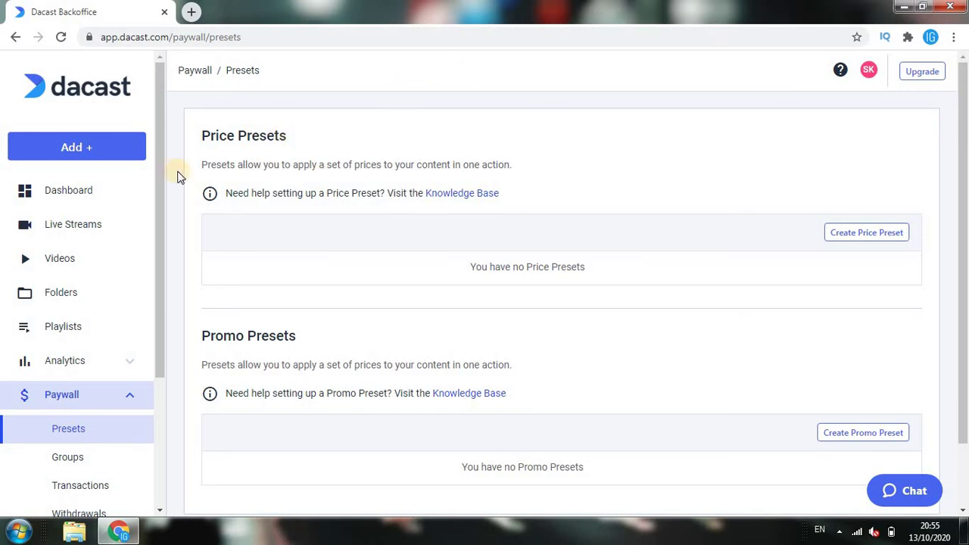
pyautogui.click(75, 396)
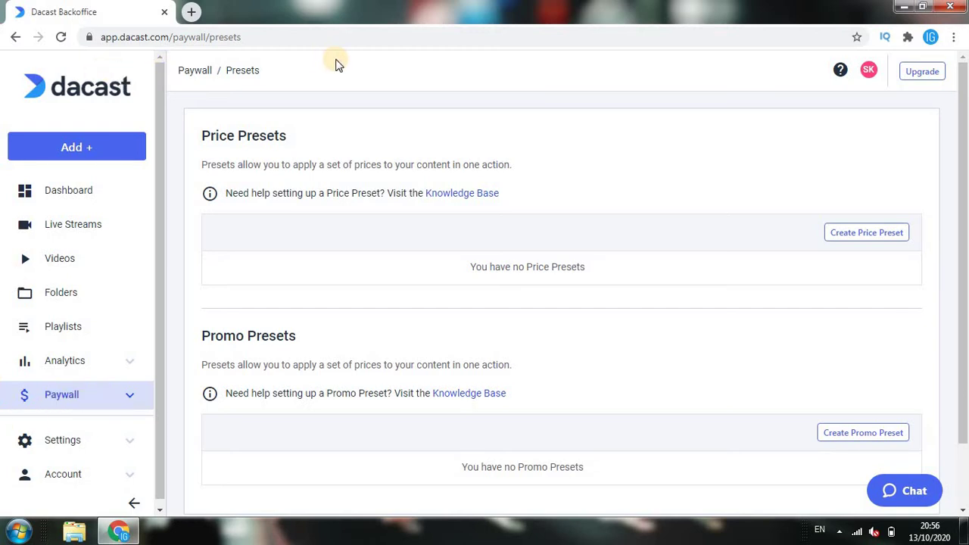
pyautogui.click(82, 198)
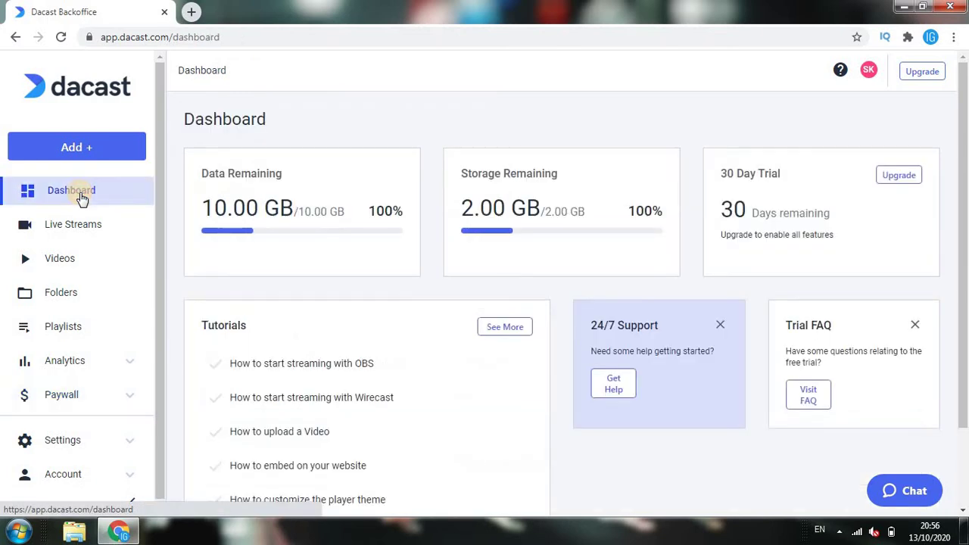
# Check the empty Live Streams list and its filter, then go to the empty Videos library
pyautogui.moveTo(966, 125); pyautogui.dragTo(966, 261)
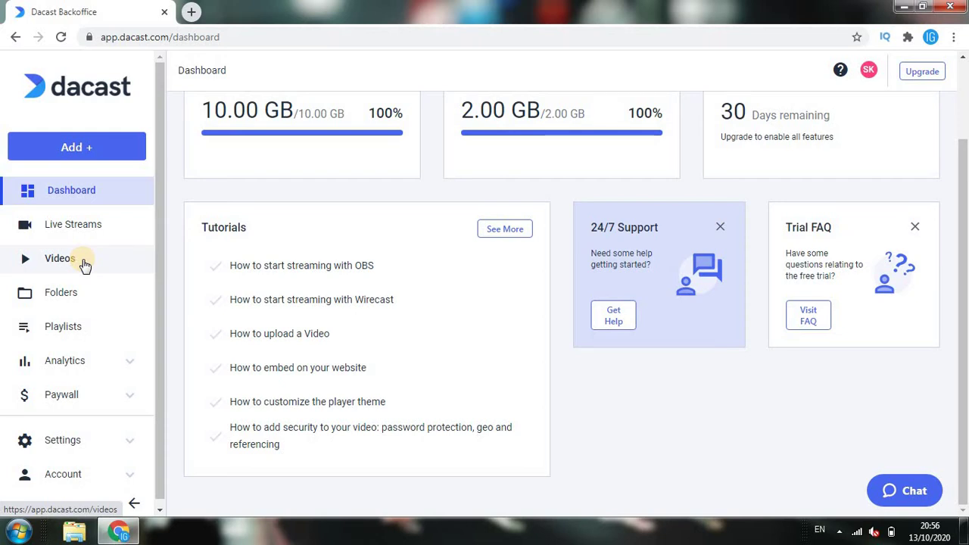
pyautogui.click(64, 227)
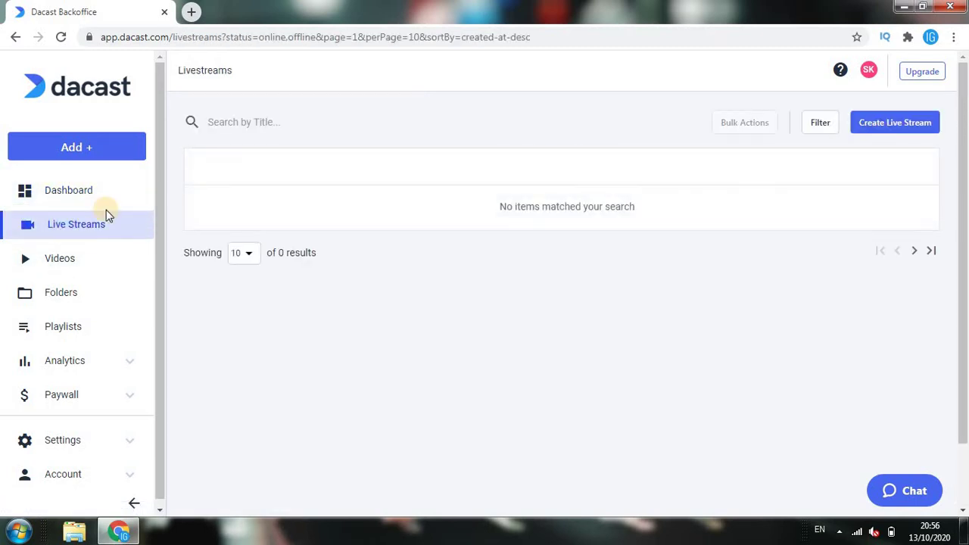
pyautogui.click(825, 130)
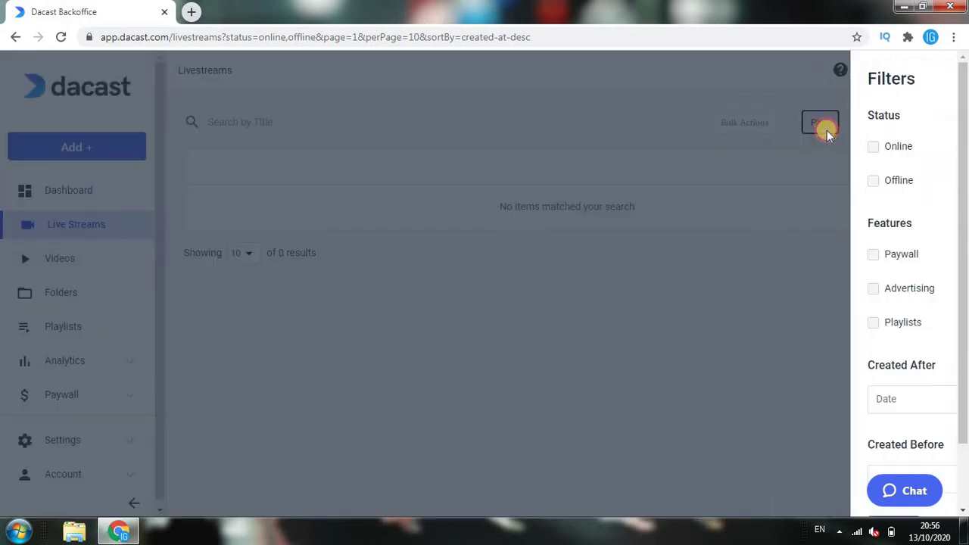
pyautogui.click(918, 82)
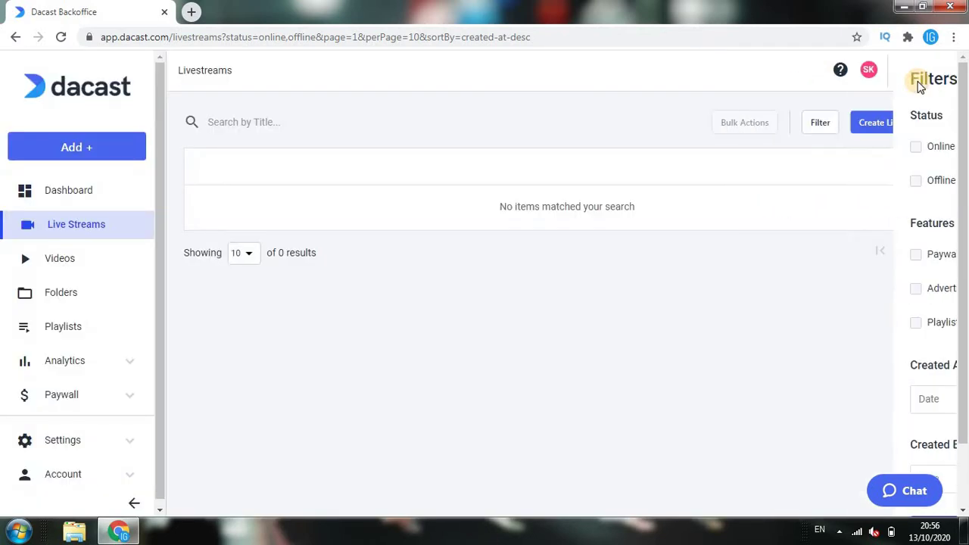
pyautogui.click(880, 123)
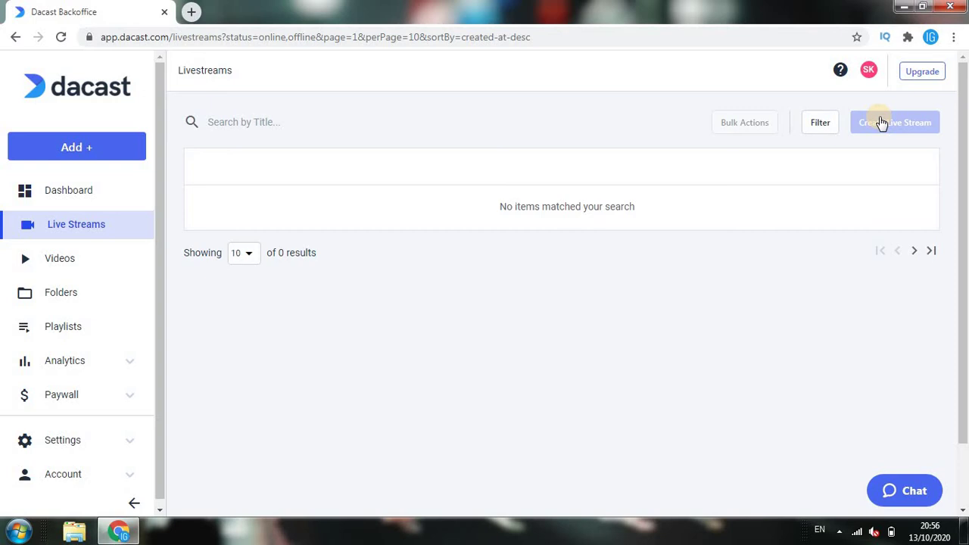
pyautogui.click(67, 259)
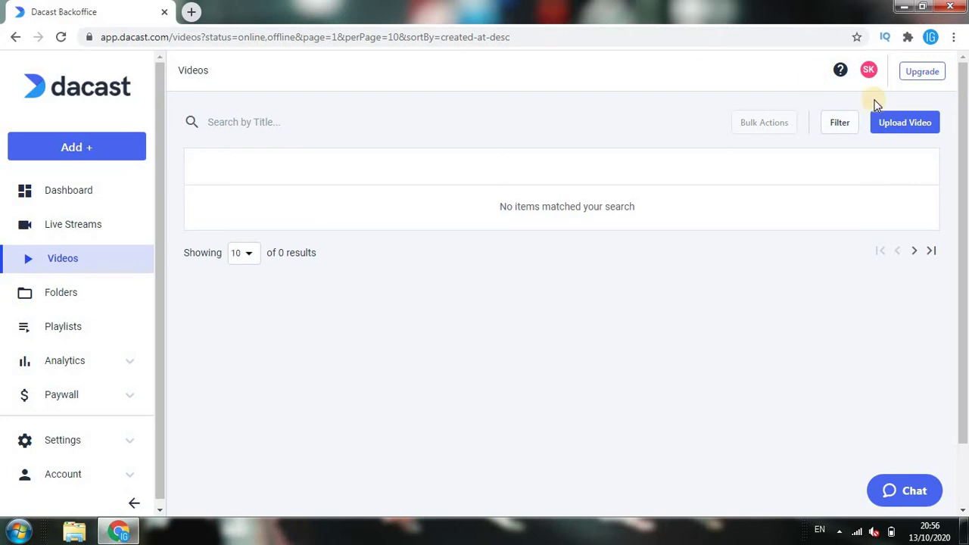
# Open the uploader with the Standard encoding recipe and cancel file browsing without choosing a video
pyautogui.click(887, 120)
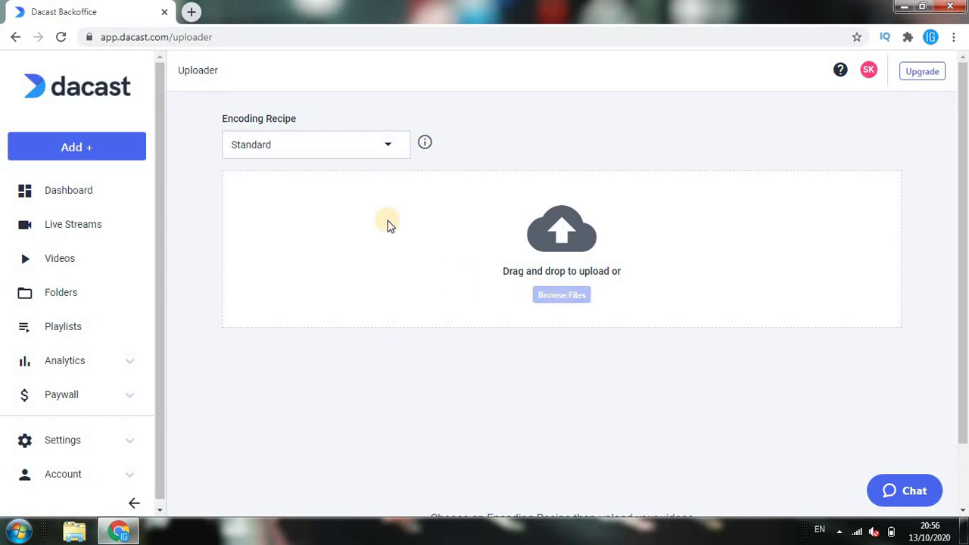
pyautogui.click(364, 155)
pyautogui.click(512, 251)
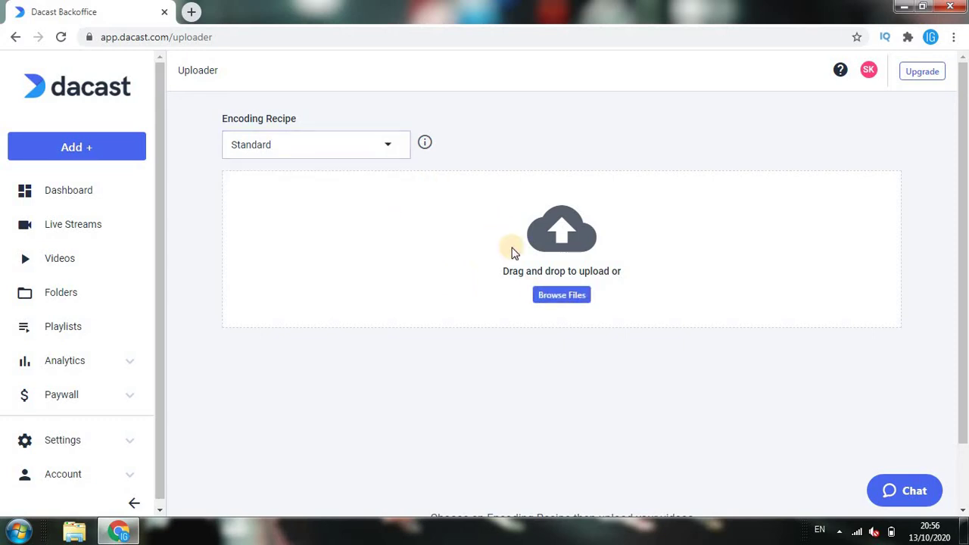
pyautogui.click(551, 298)
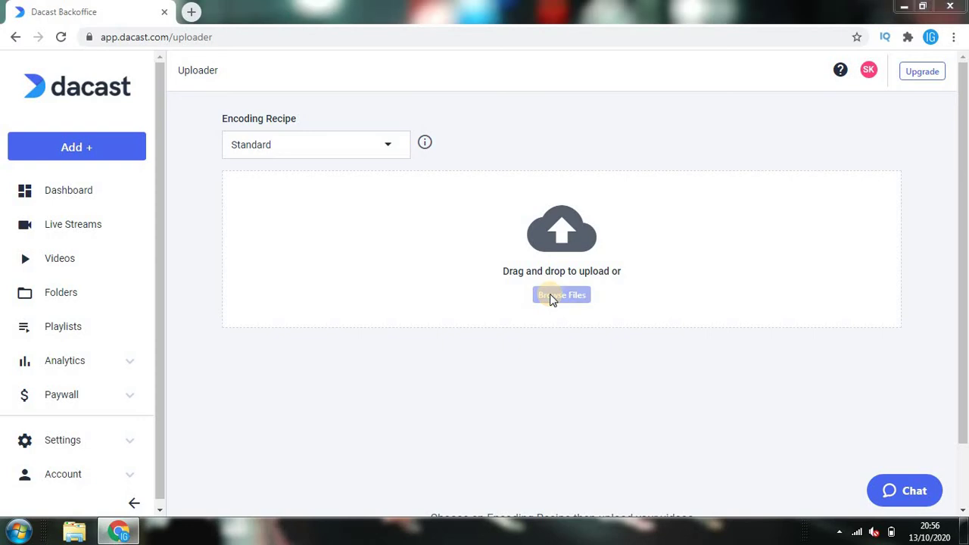
pyautogui.click(552, 296)
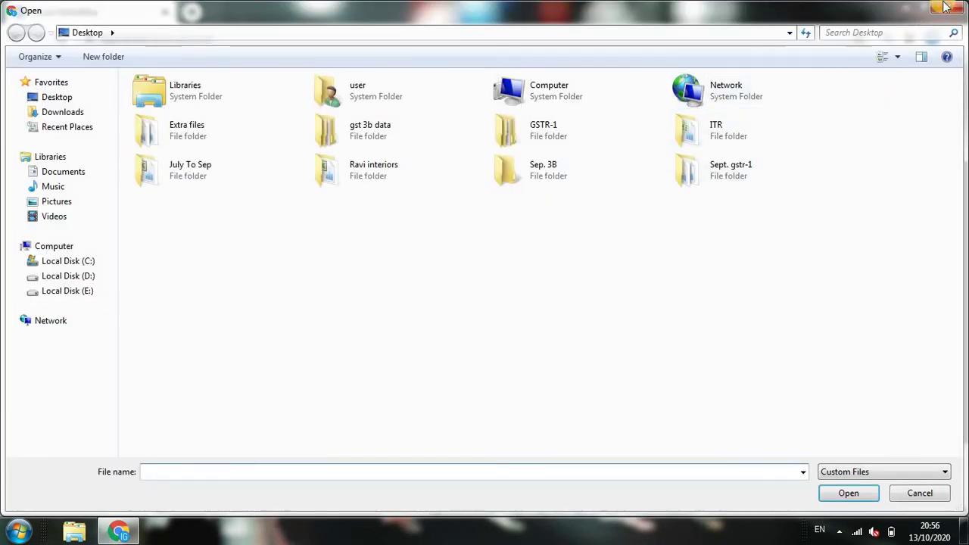
pyautogui.click(945, 8)
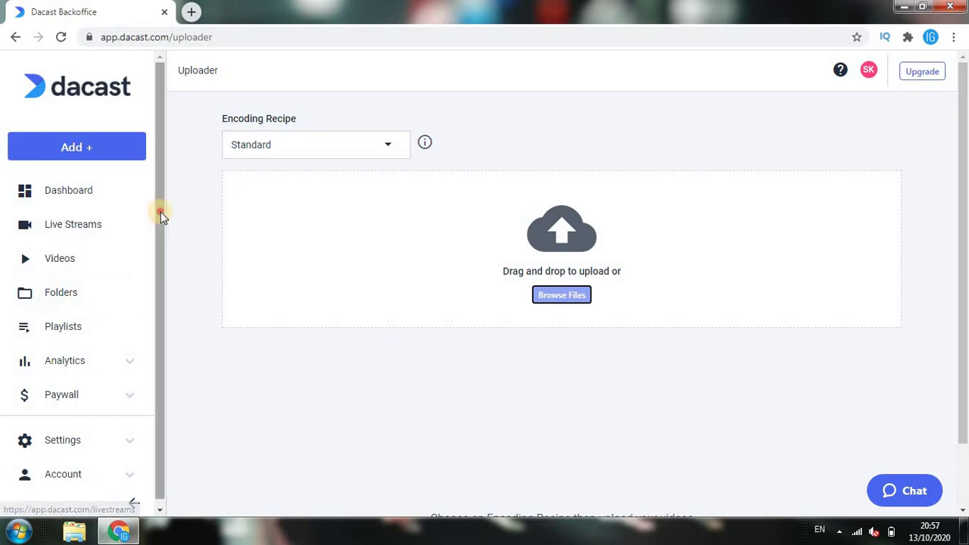
pyautogui.scroll(-1, 158, 219)
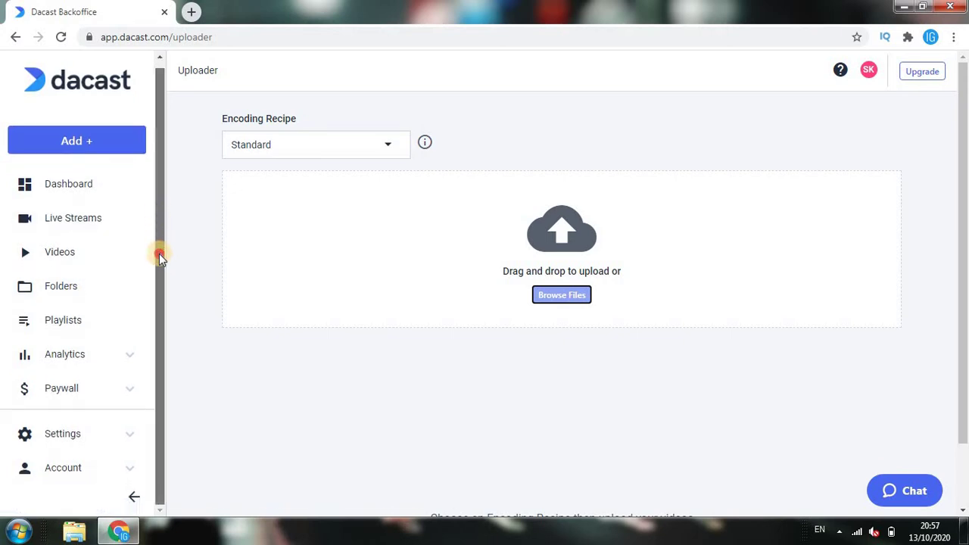
# Visit the empty Playlists page, then expand the Analytics submenu
pyautogui.click(44, 335)
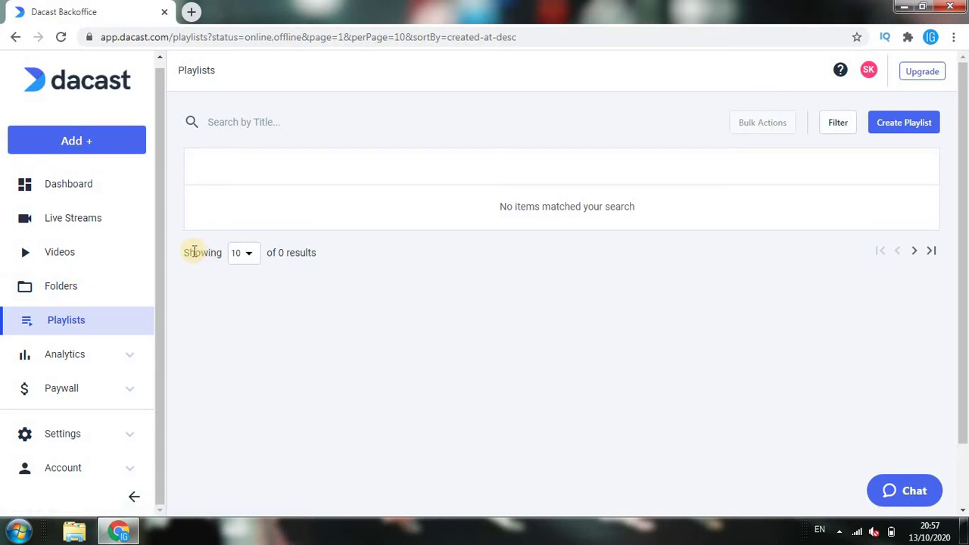
pyautogui.click(172, 272)
pyautogui.moveTo(172, 272); pyautogui.dragTo(149, 350)
pyautogui.click(230, 312)
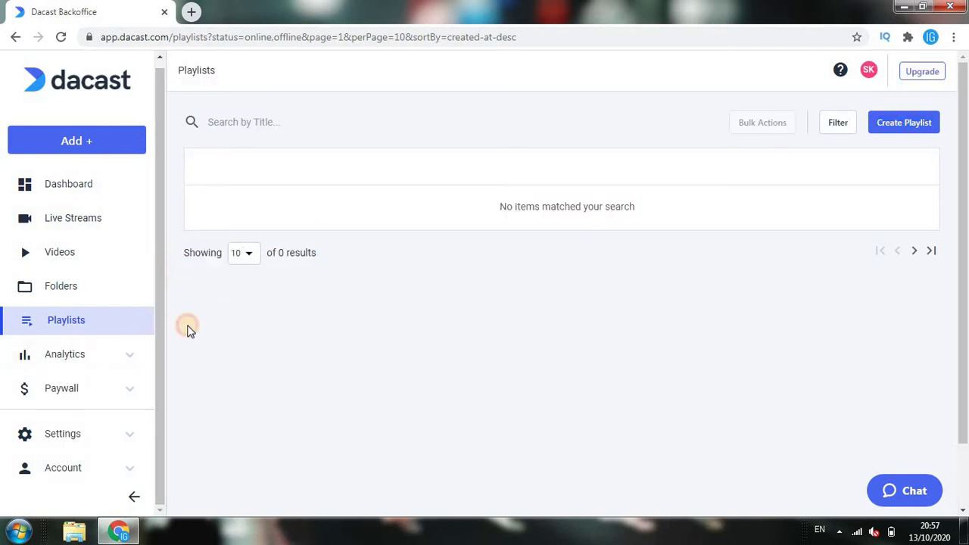
pyautogui.click(128, 355)
pyautogui.moveTo(159, 261); pyautogui.dragTo(155, 356)
# View the Analytics Dashboard, Real Time, Viewership and Revenue reports, applying the revenue date range
pyautogui.click(101, 265)
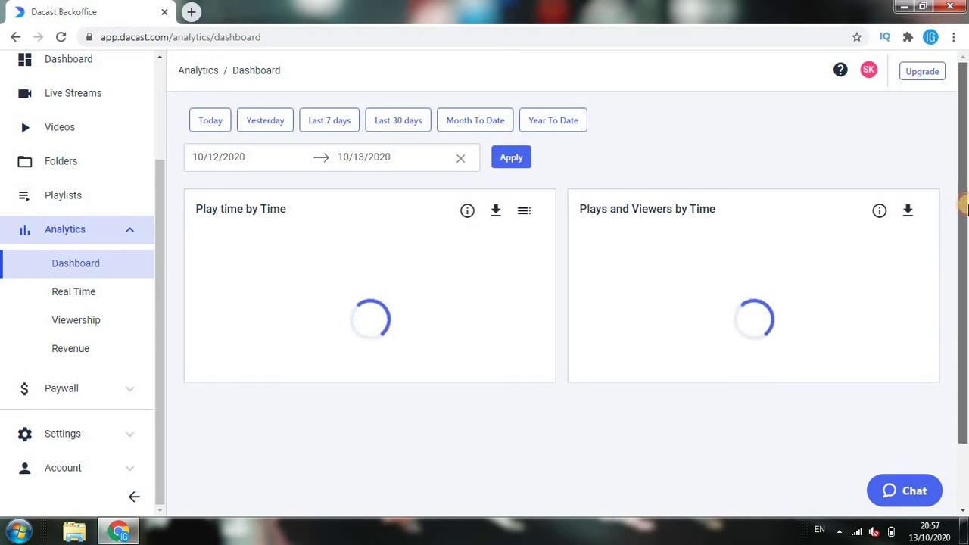
pyautogui.moveTo(964, 206); pyautogui.dragTo(964, 252)
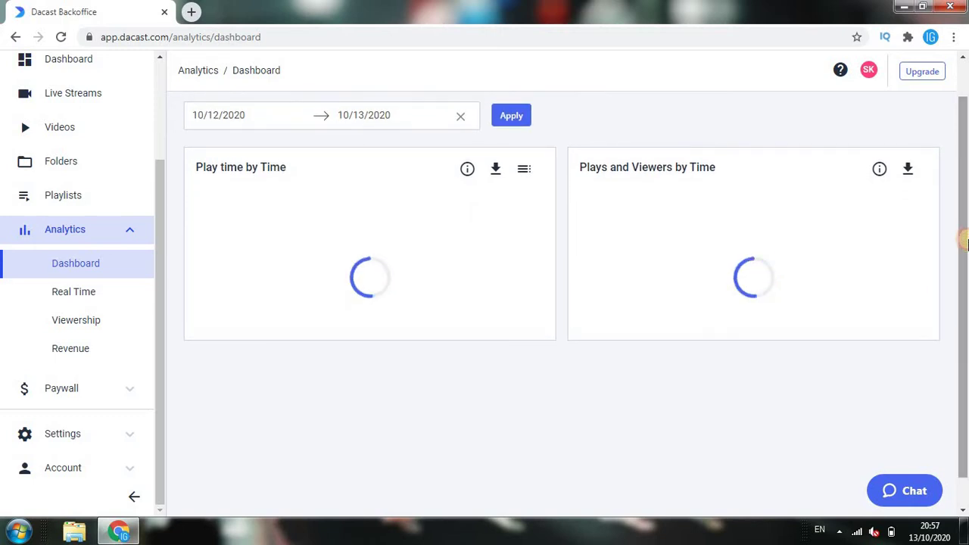
pyautogui.click(87, 305)
pyautogui.click(84, 322)
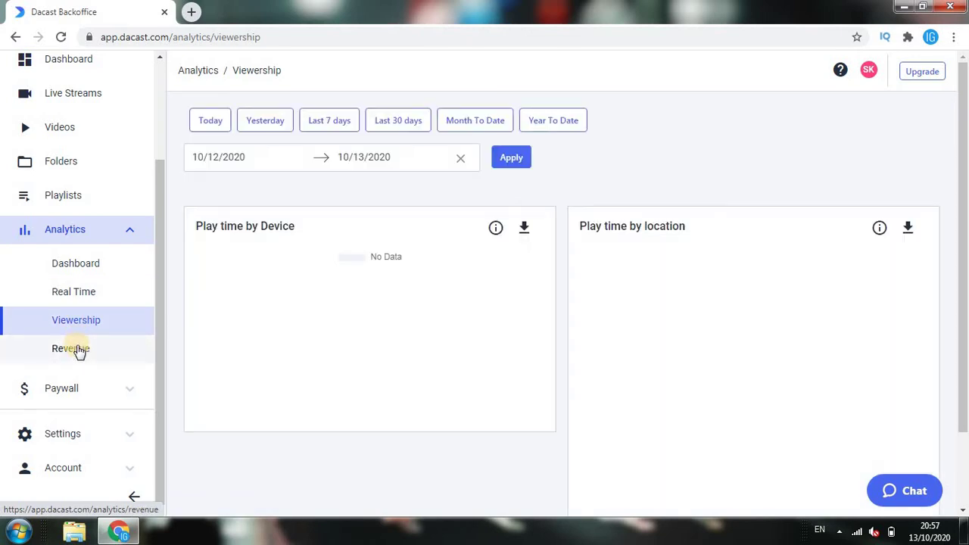
pyautogui.click(79, 350)
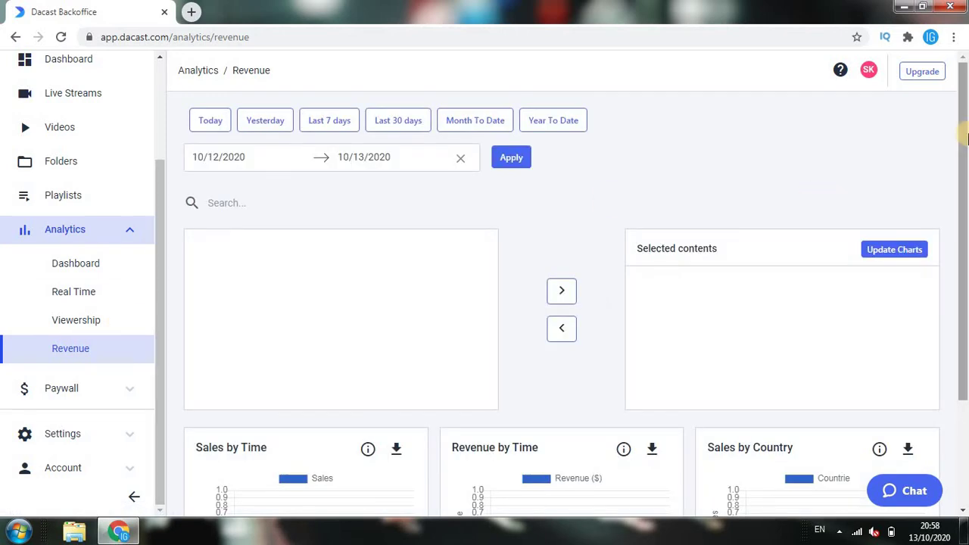
pyautogui.moveTo(965, 155); pyautogui.dragTo(965, 127)
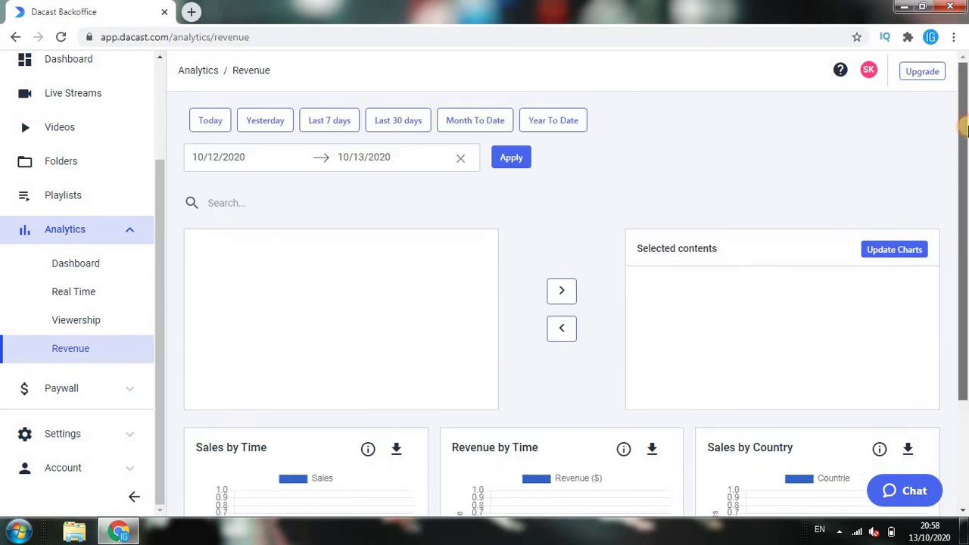
pyautogui.click(511, 157)
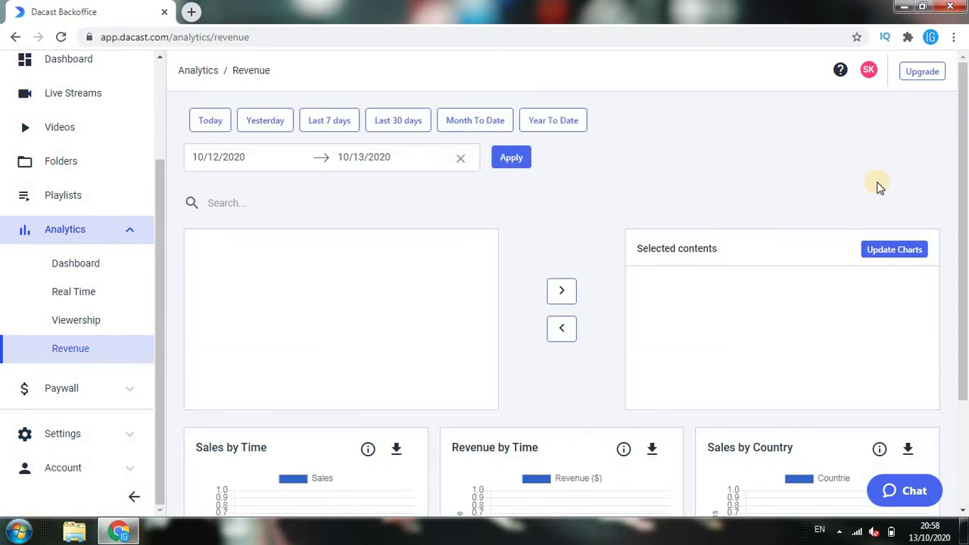
pyautogui.moveTo(965, 186); pyautogui.dragTo(966, 299)
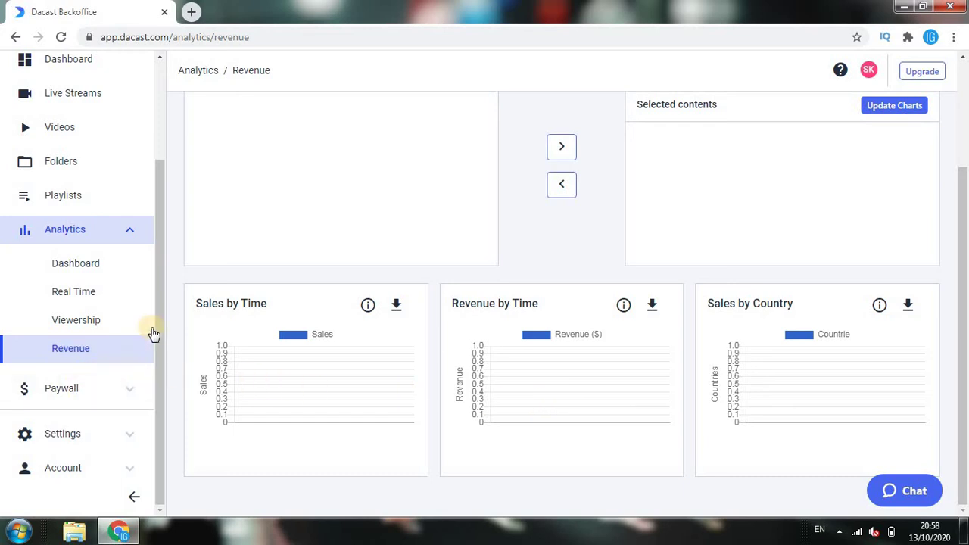
# Expand the Paywall pages and return to the main Dashboard
pyautogui.click(79, 401)
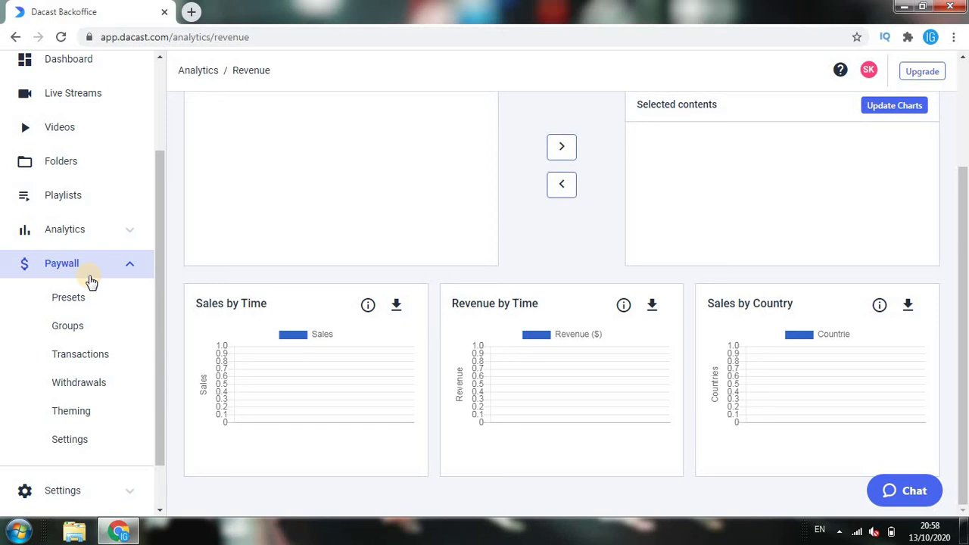
pyautogui.scroll(2, 963, 250)
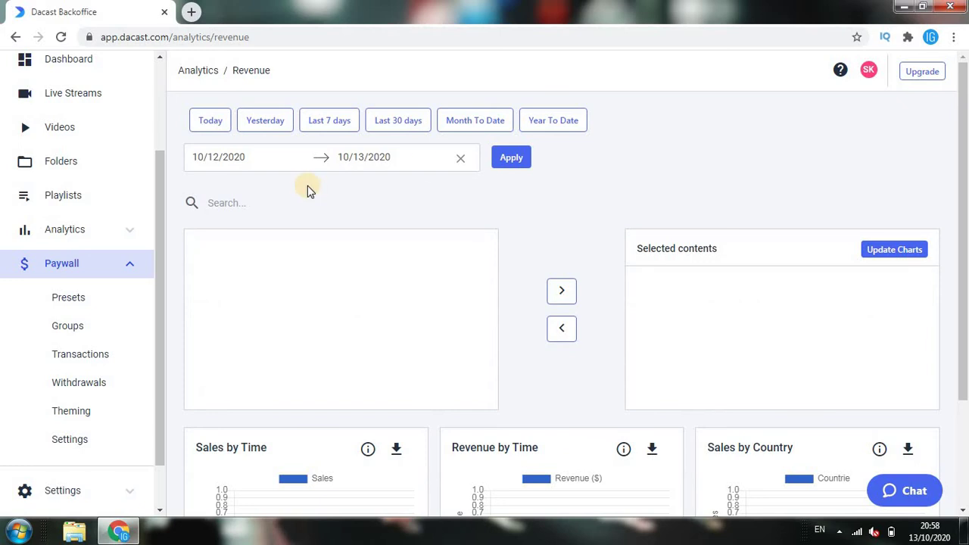
pyautogui.click(68, 69)
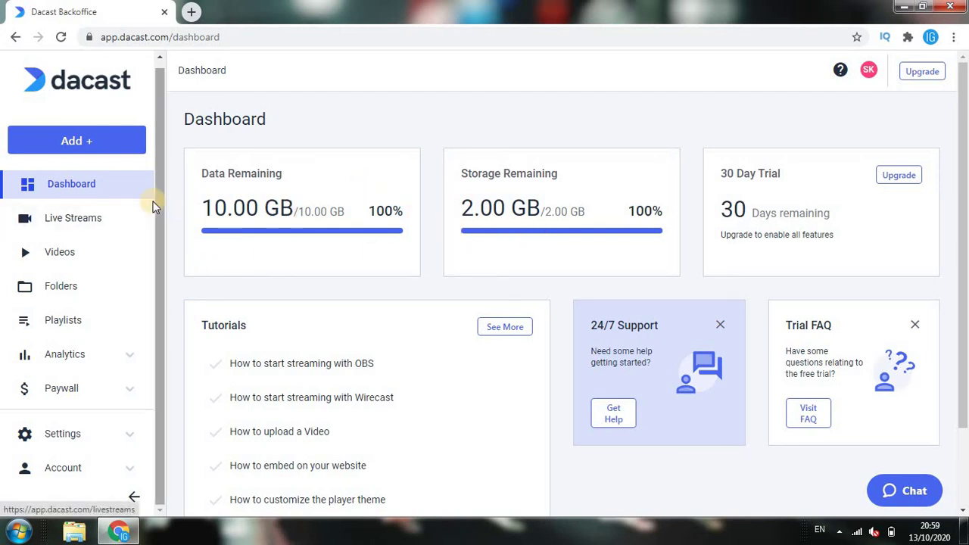
# Expand Settings, review the Standard encoding recipe, then view Embed with its Responsive size
pyautogui.moveTo(149, 204); pyautogui.dragTo(62, 451)
pyautogui.click(324, 147)
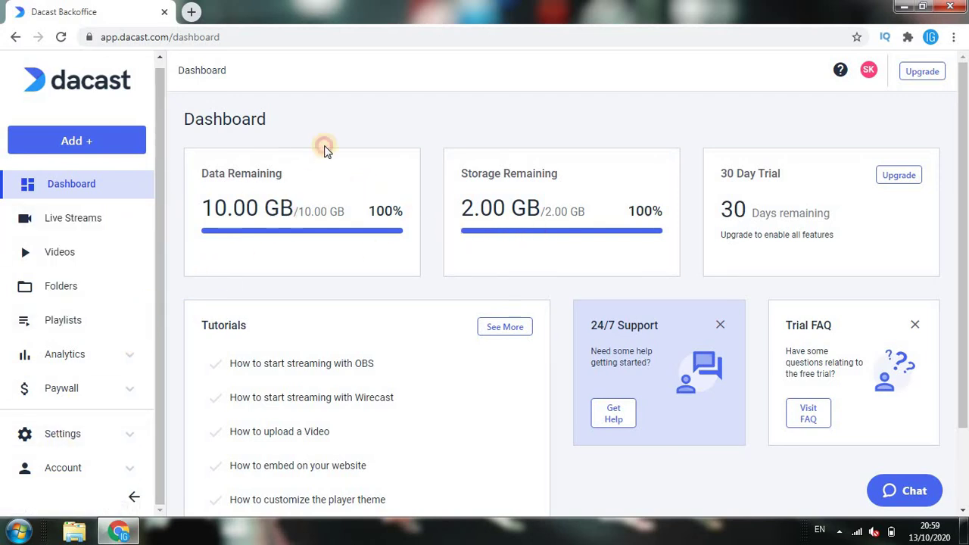
pyautogui.click(64, 443)
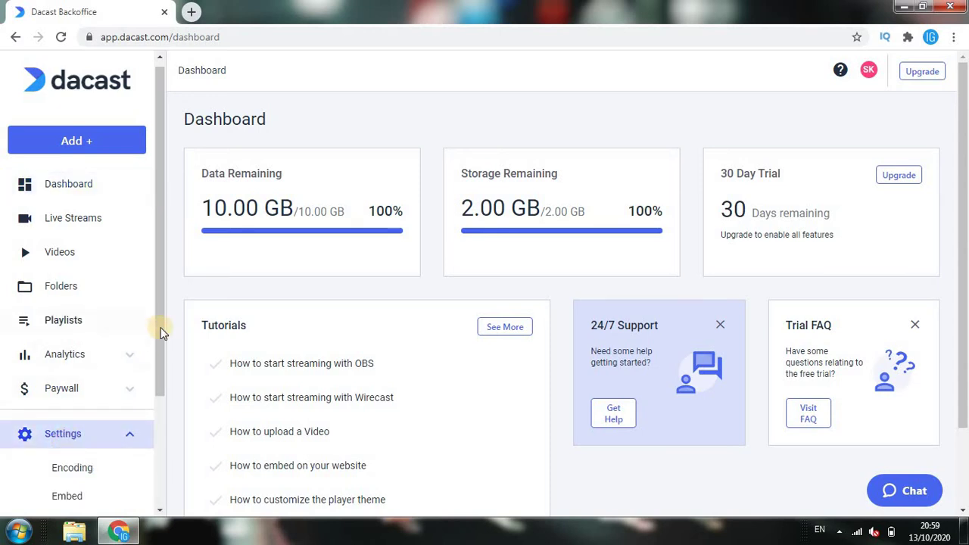
pyautogui.moveTo(160, 327); pyautogui.dragTo(155, 420)
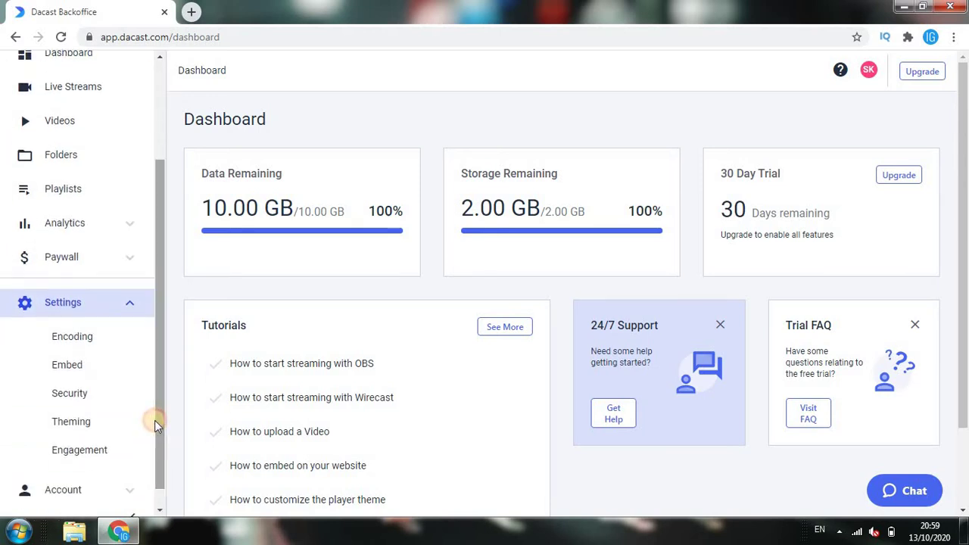
pyautogui.click(95, 338)
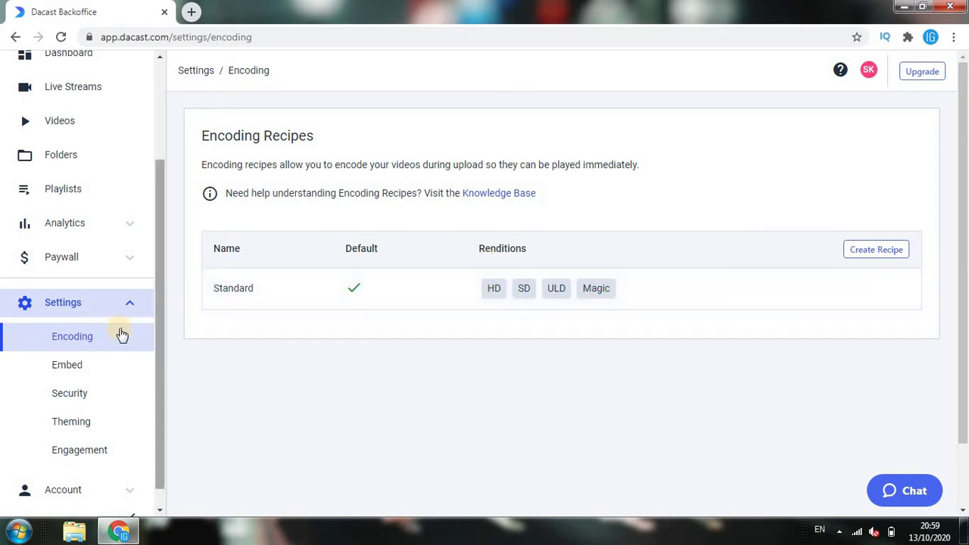
pyautogui.click(84, 365)
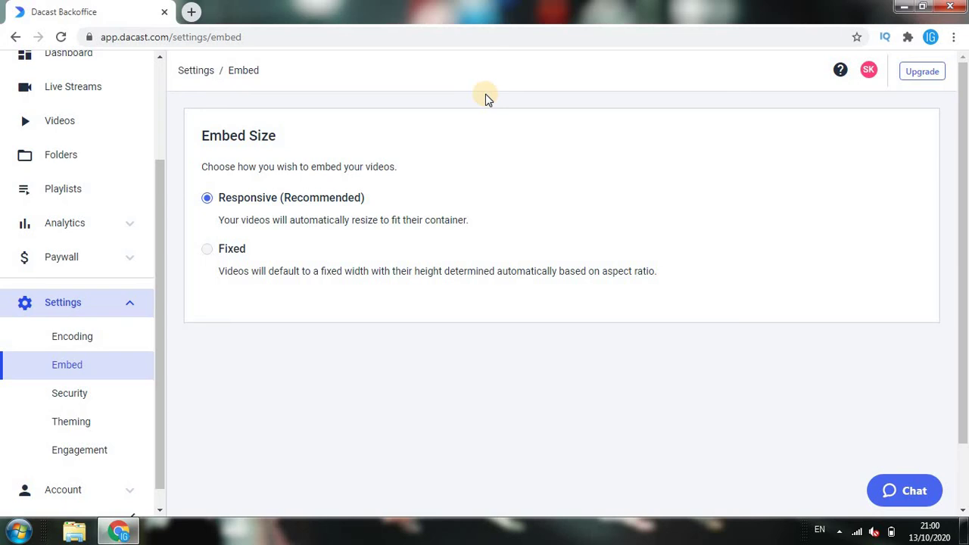
# Pass through Security and Theming, then scroll Engagement's Advertising, Brand Image, Brand Text and End Screen sections
pyautogui.click(74, 395)
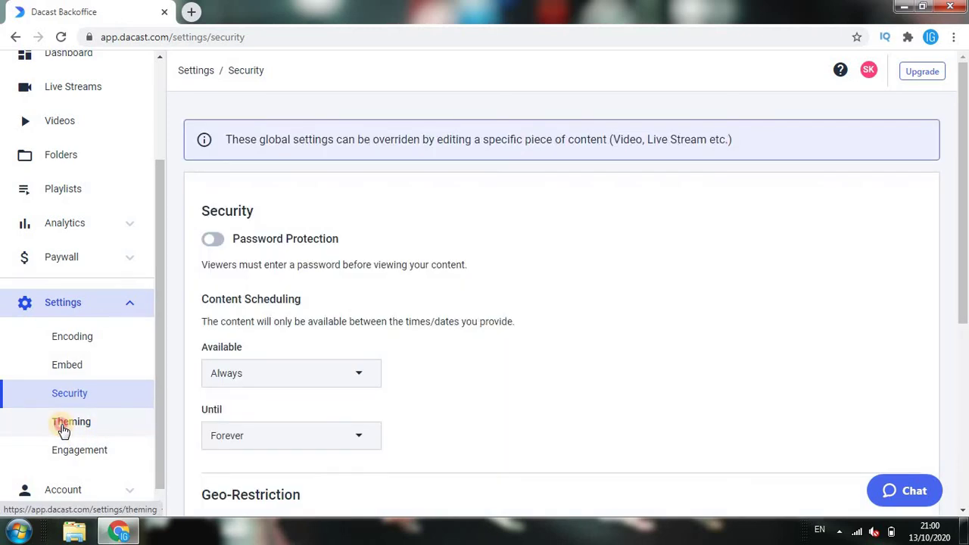
pyautogui.click(62, 429)
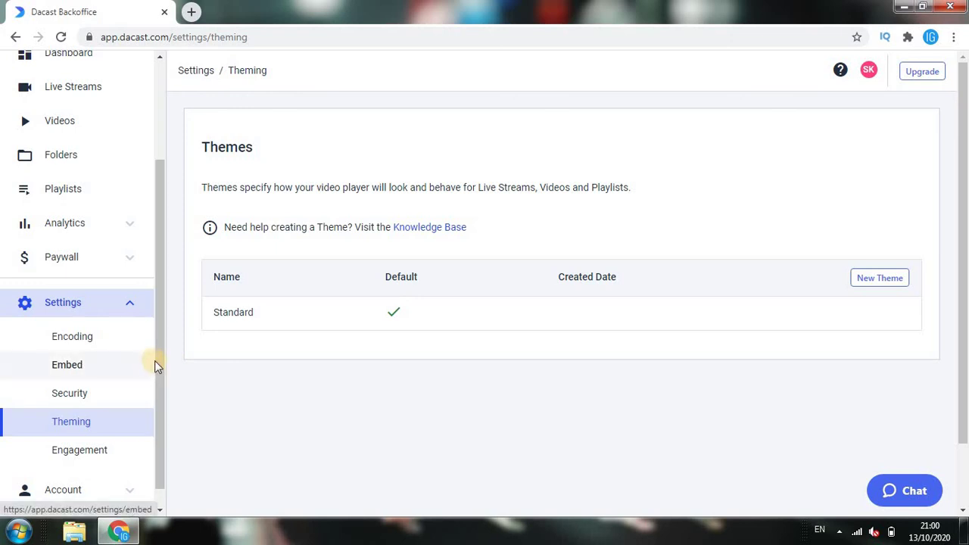
pyautogui.scroll(-1, 157, 372)
pyautogui.click(93, 429)
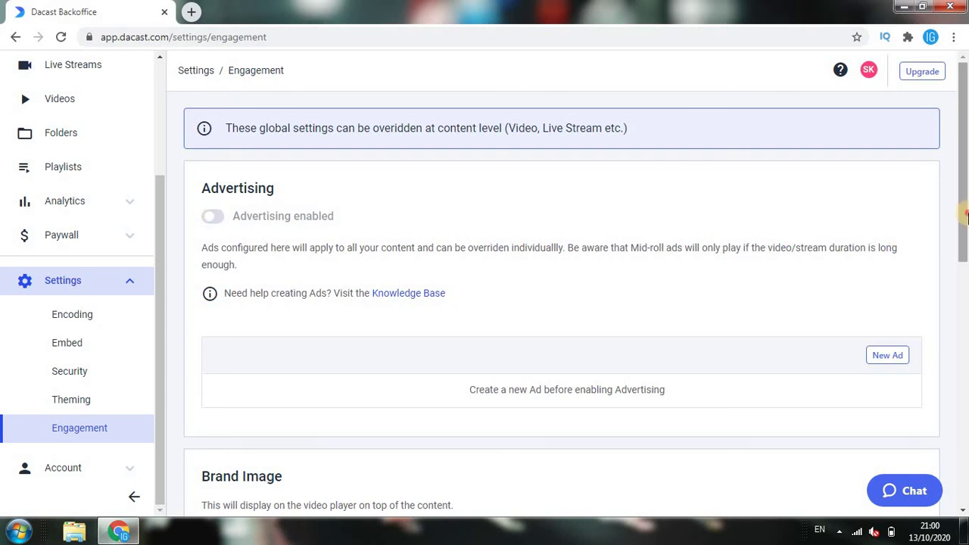
pyautogui.moveTo(965, 215); pyautogui.dragTo(965, 278)
pyautogui.scroll(-2, 965, 278)
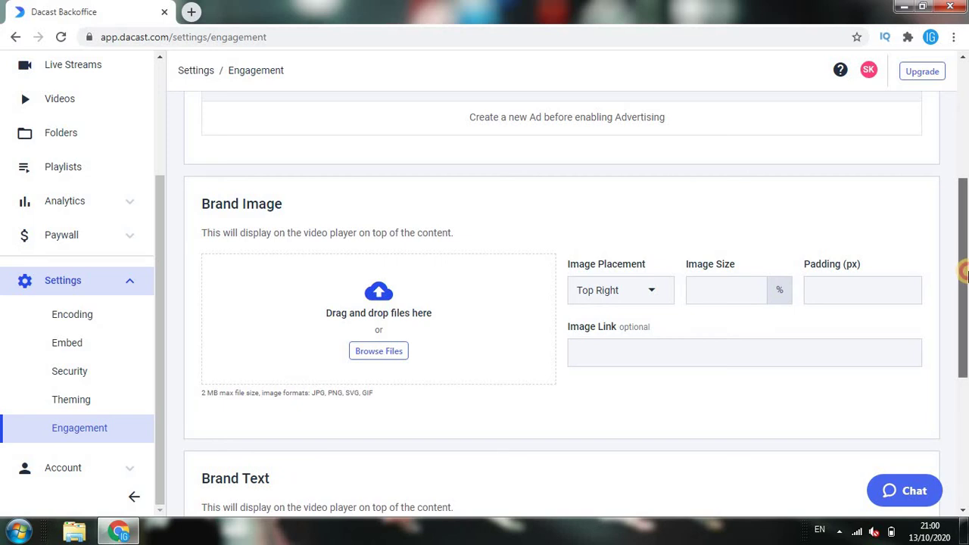
pyautogui.moveTo(966, 256); pyautogui.dragTo(965, 394)
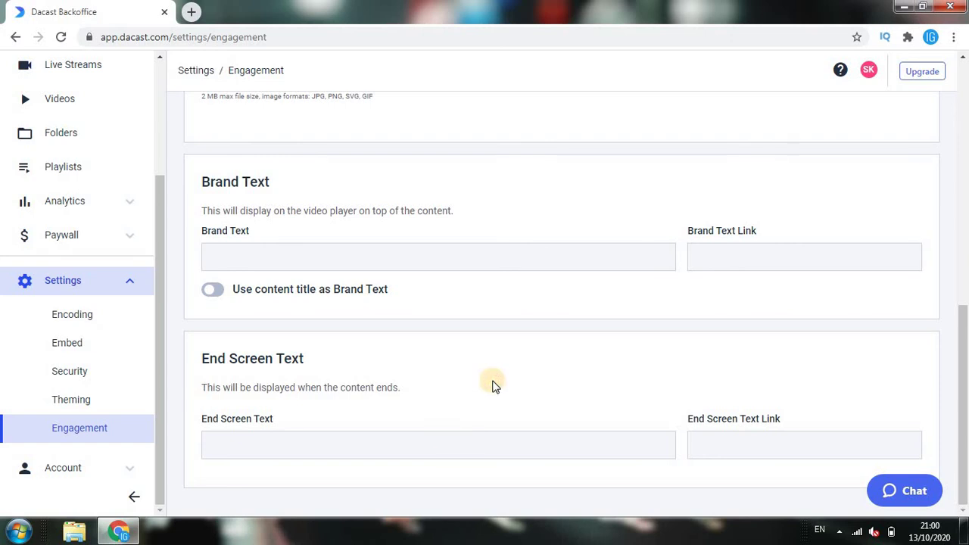
pyautogui.click(96, 460)
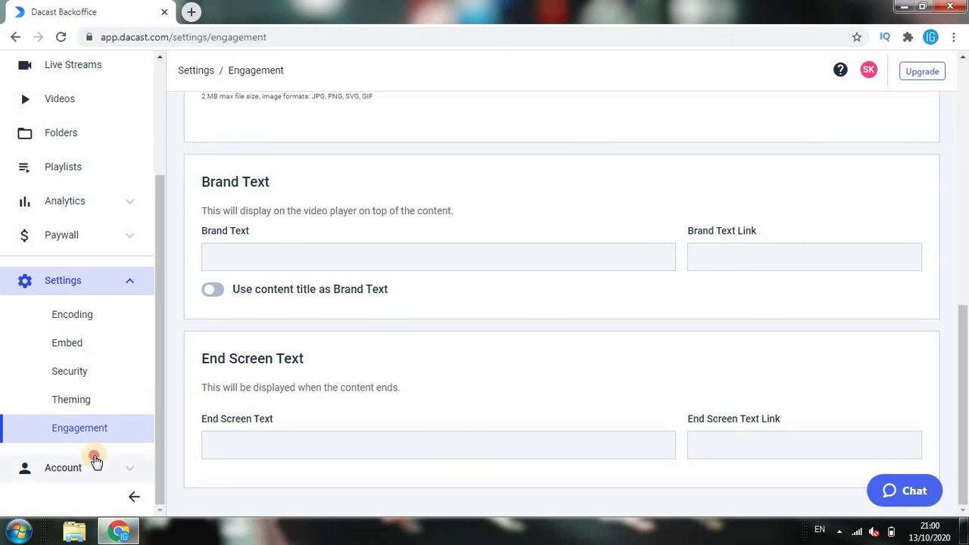
# Check the current trial plan, then compare Developer ($21/mo), Event ($63/mo), Scale ($188/mo) and Custom upgrade plans
pyautogui.click(102, 357)
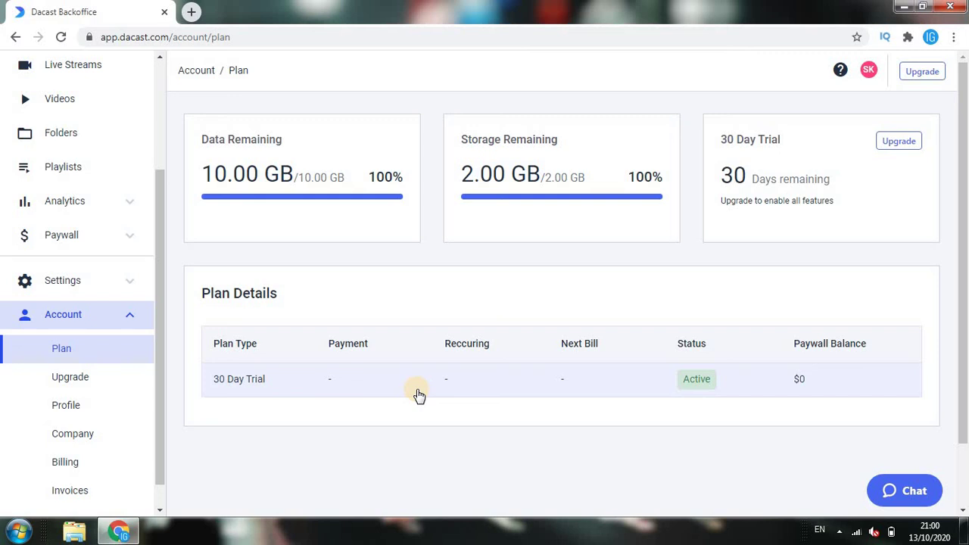
pyautogui.scroll(-1, 91, 383)
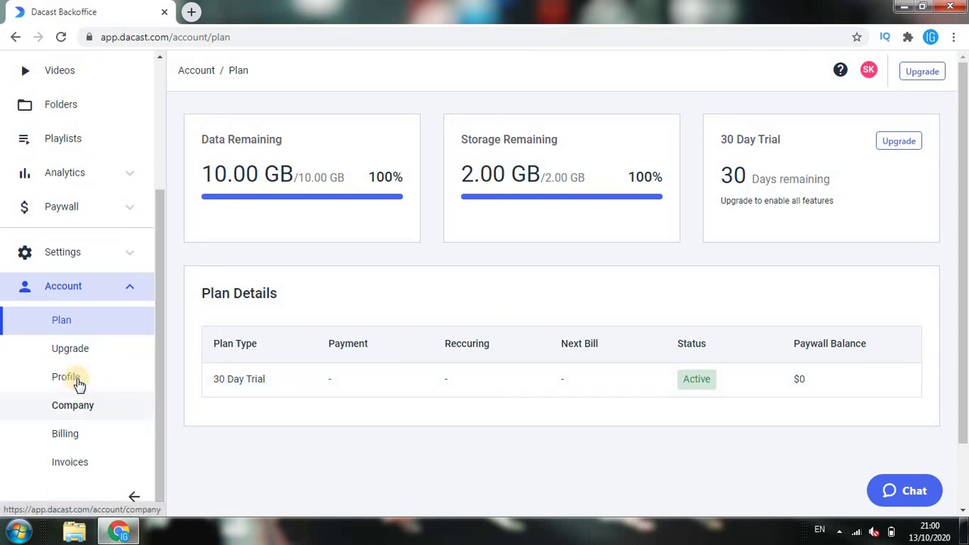
pyautogui.click(61, 350)
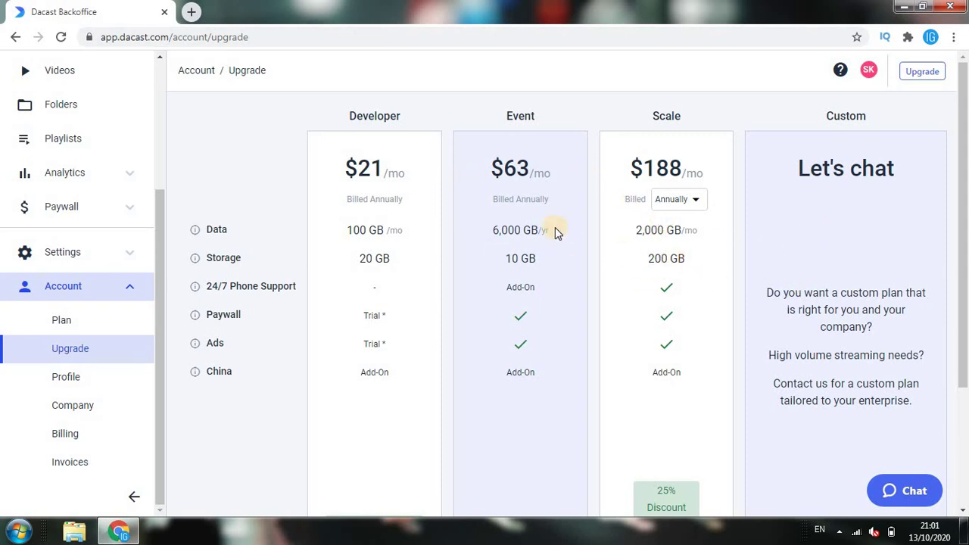
pyautogui.moveTo(195, 318)
pyautogui.moveTo(965, 156); pyautogui.dragTo(965, 286)
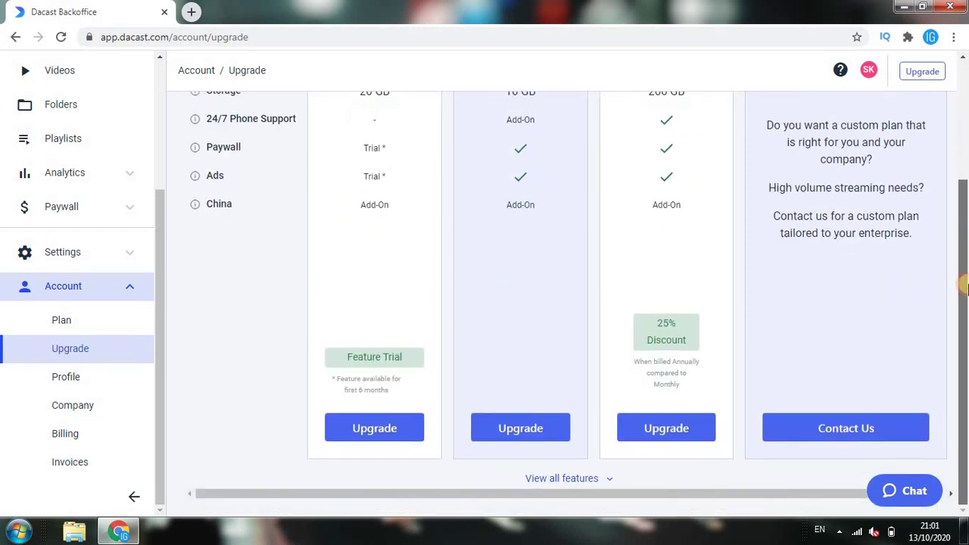
# Review the personal Profile, then the Company page's logo area, contact details and empty Address section
pyautogui.click(54, 378)
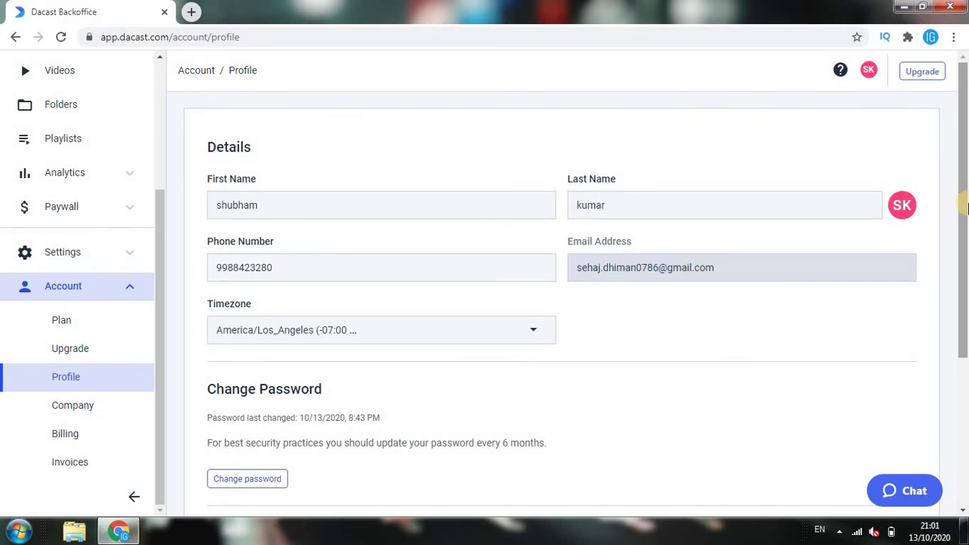
pyautogui.moveTo(966, 206); pyautogui.dragTo(949, 449)
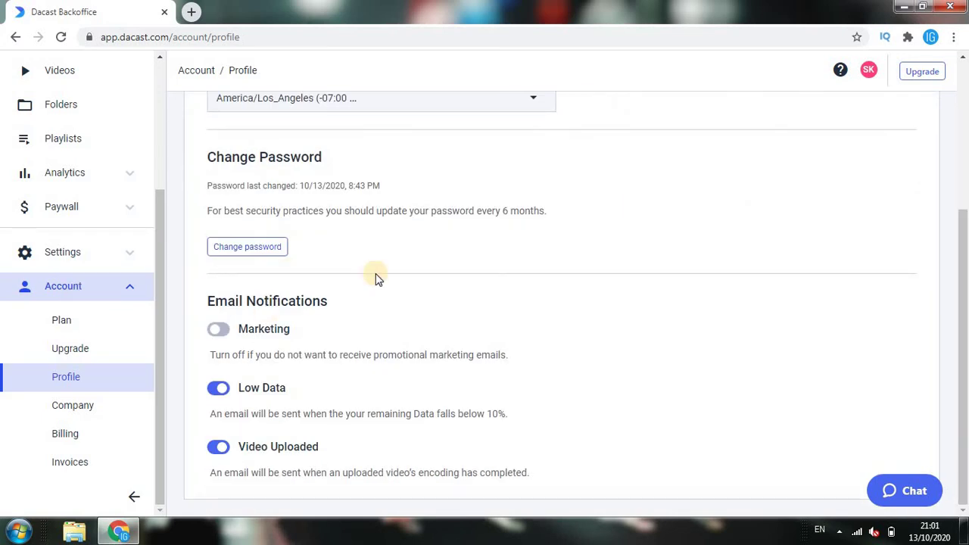
pyautogui.click(76, 419)
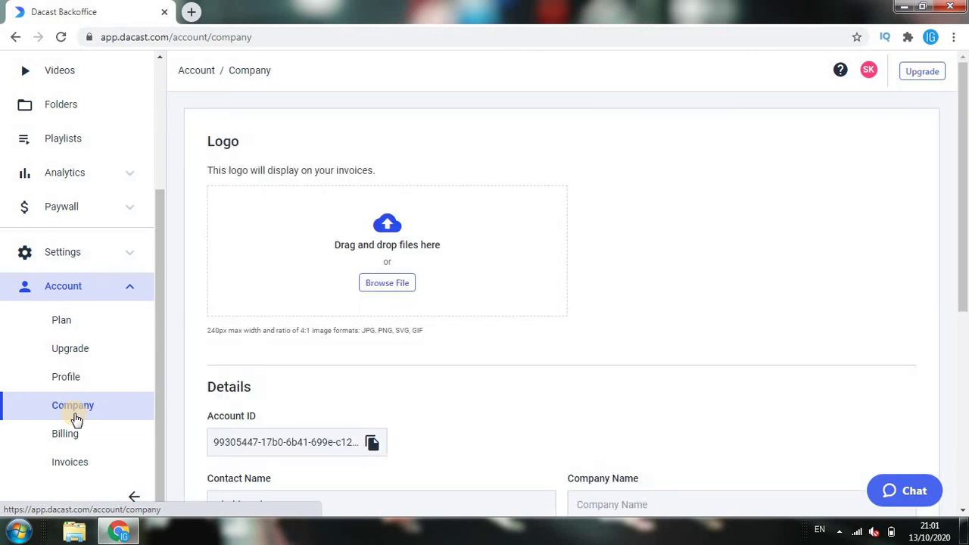
pyautogui.scroll(-3, 966, 321)
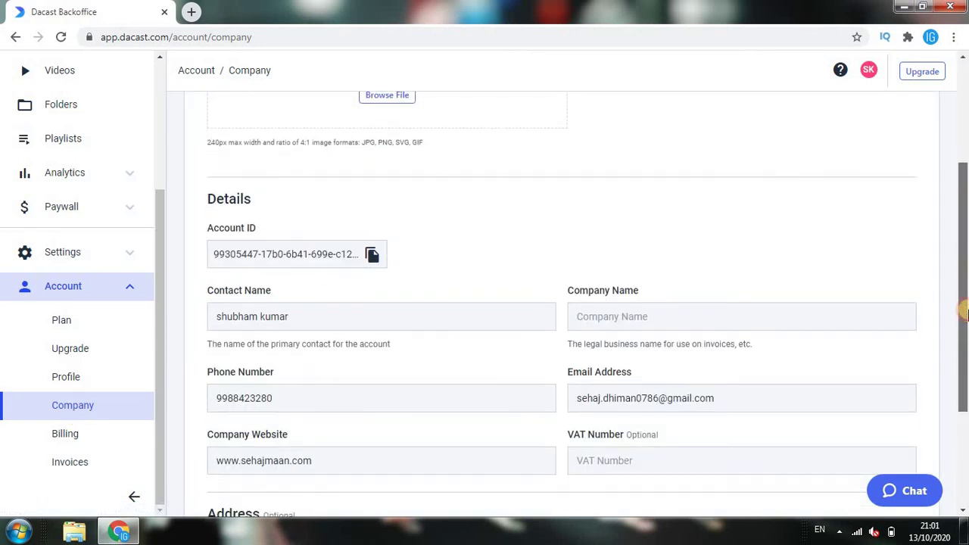
pyautogui.scroll(-2, 291, 386)
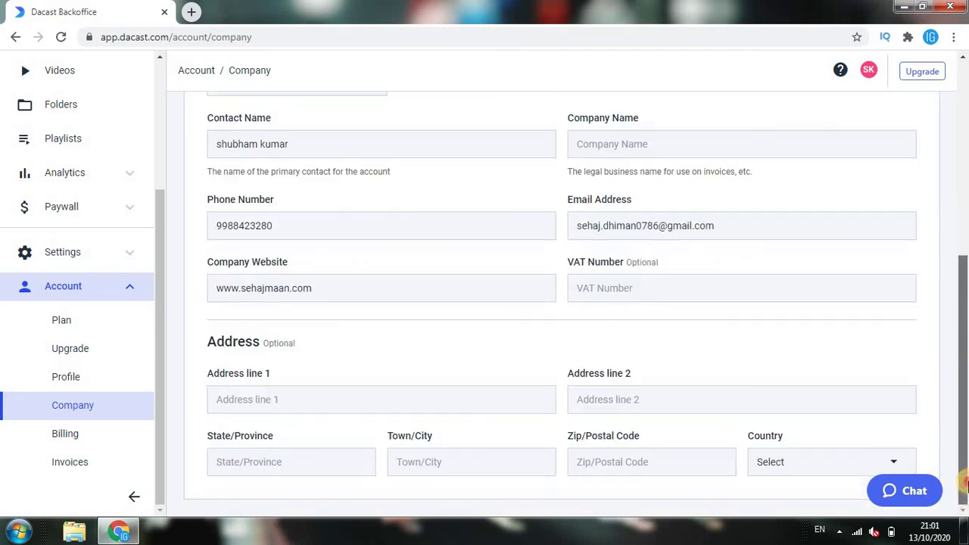
# On the Billing page, bring up the Update Payment Method form, review it and cancel without saving
pyautogui.click(70, 436)
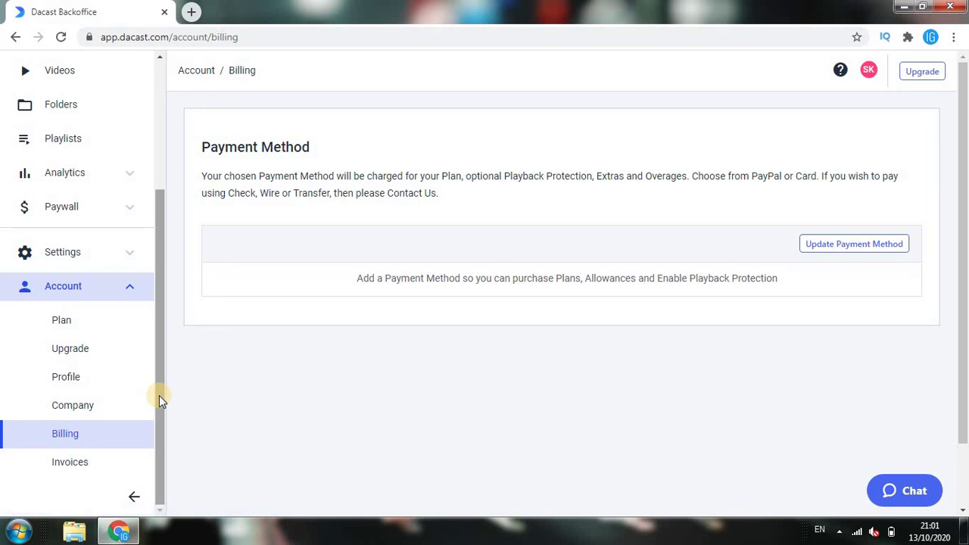
pyautogui.click(848, 247)
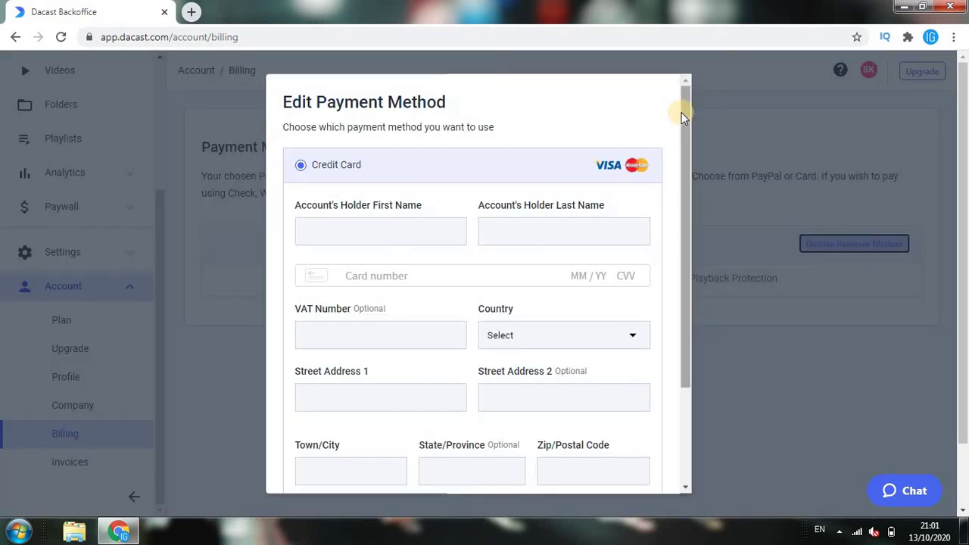
pyautogui.moveTo(681, 112); pyautogui.dragTo(685, 288)
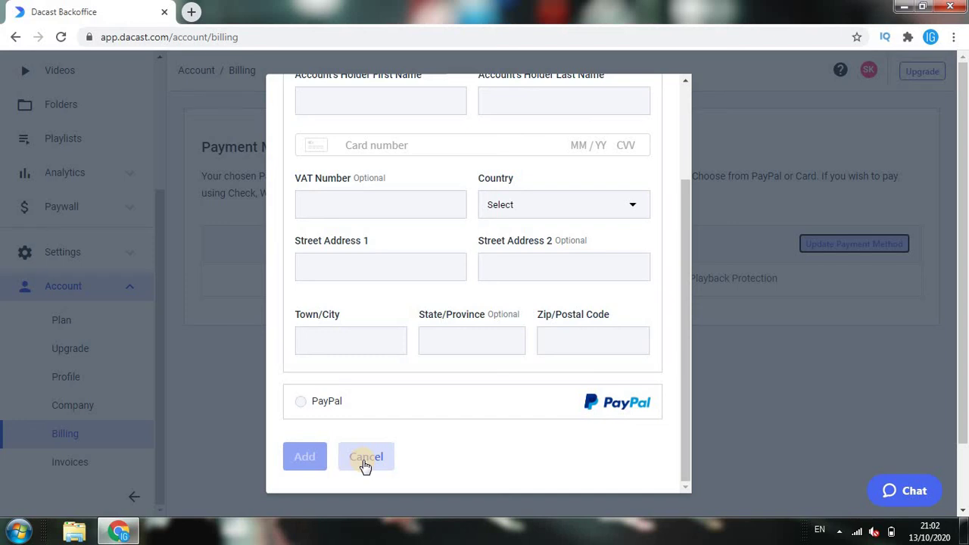
pyautogui.click(364, 460)
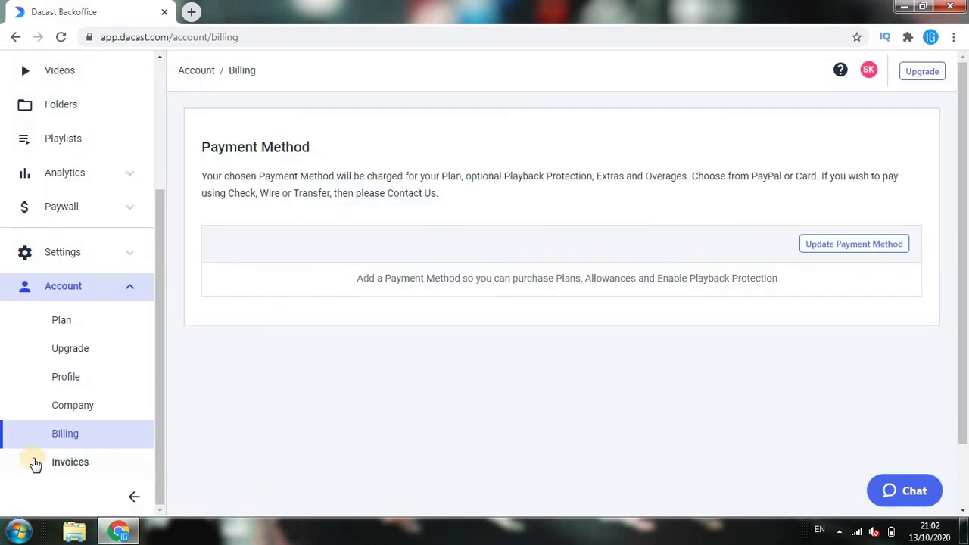
# Confirm the Invoices page lists no invoices and collapse the navigation sidebar
pyautogui.click(55, 463)
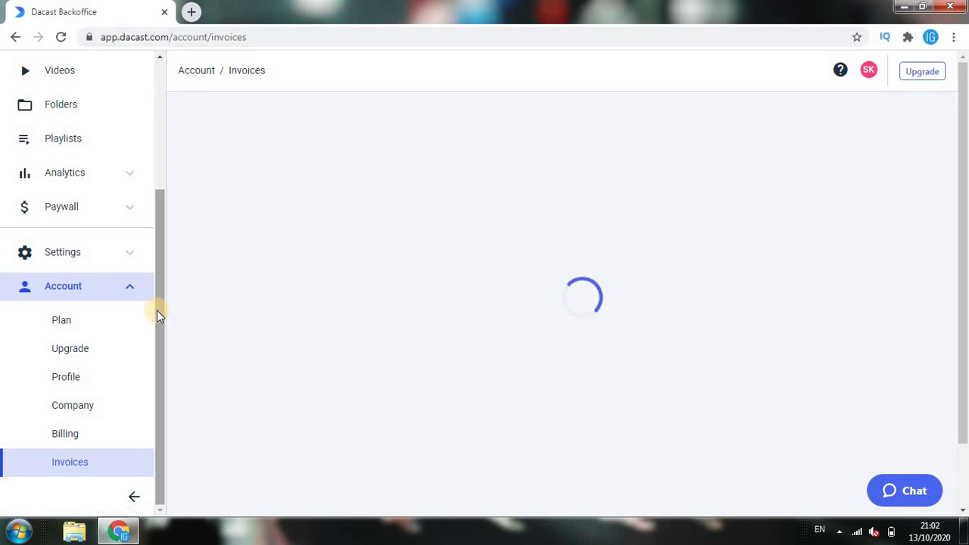
pyautogui.click(134, 501)
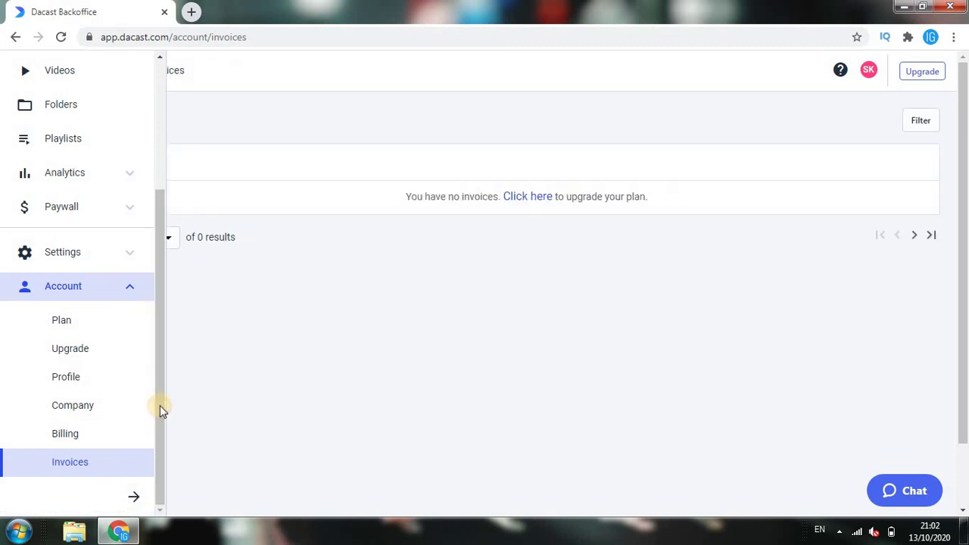
pyautogui.moveTo(160, 397); pyautogui.dragTo(147, 71)
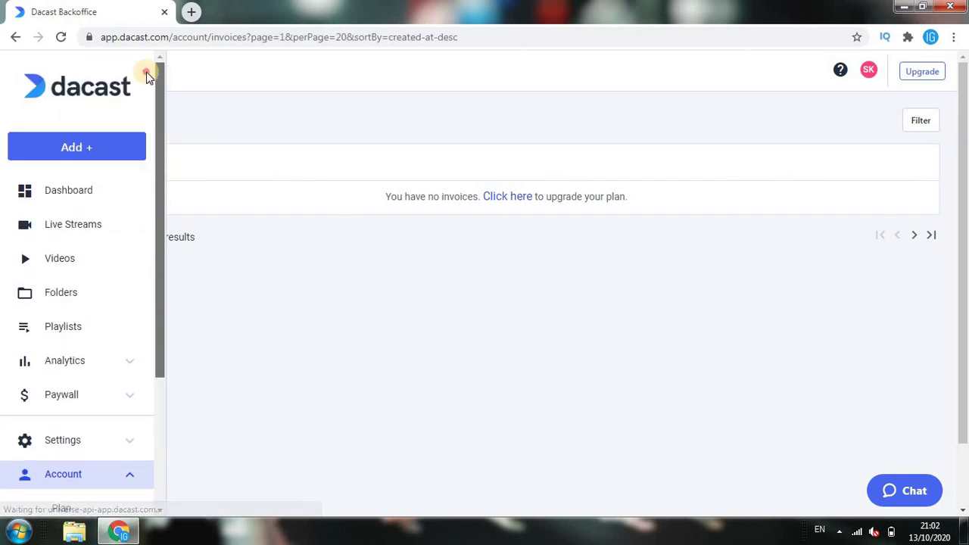
# Go back to the Dashboard overview and scroll through it
pyautogui.click(81, 194)
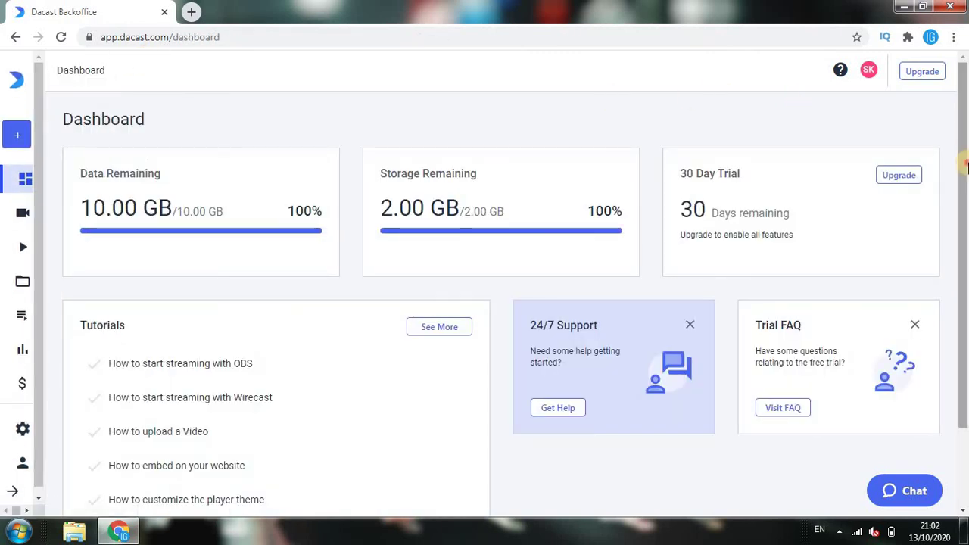
pyautogui.scroll(-2, 964, 151)
pyautogui.scroll(2, 964, 135)
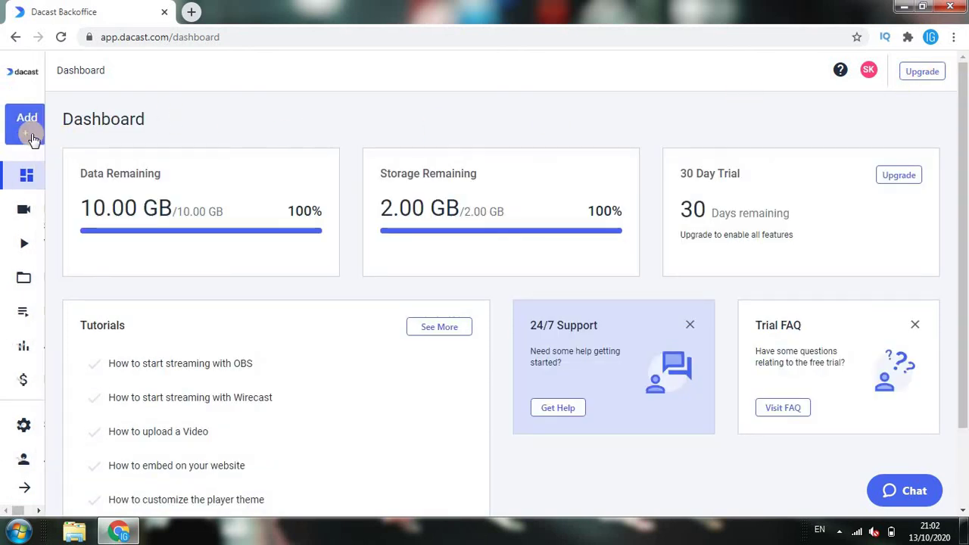
pyautogui.moveTo(76, 147)
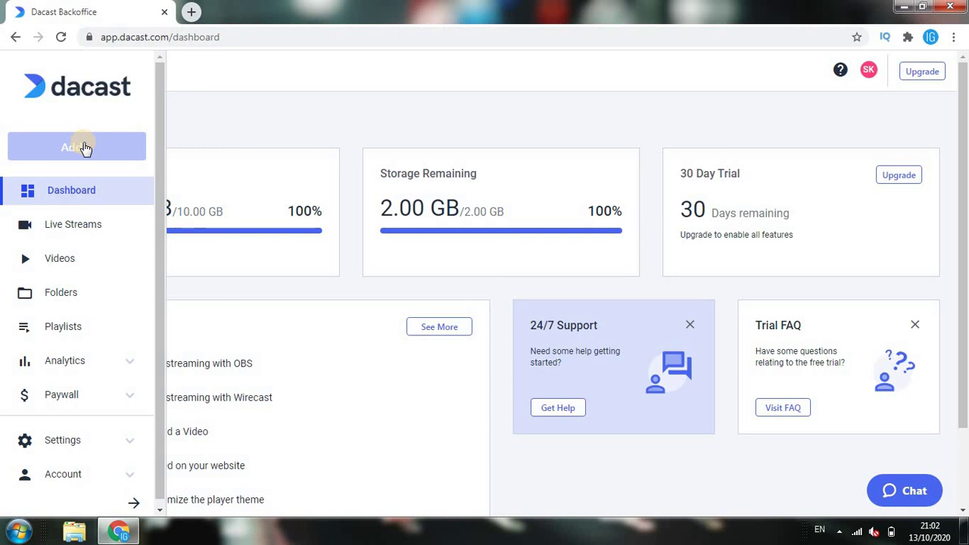